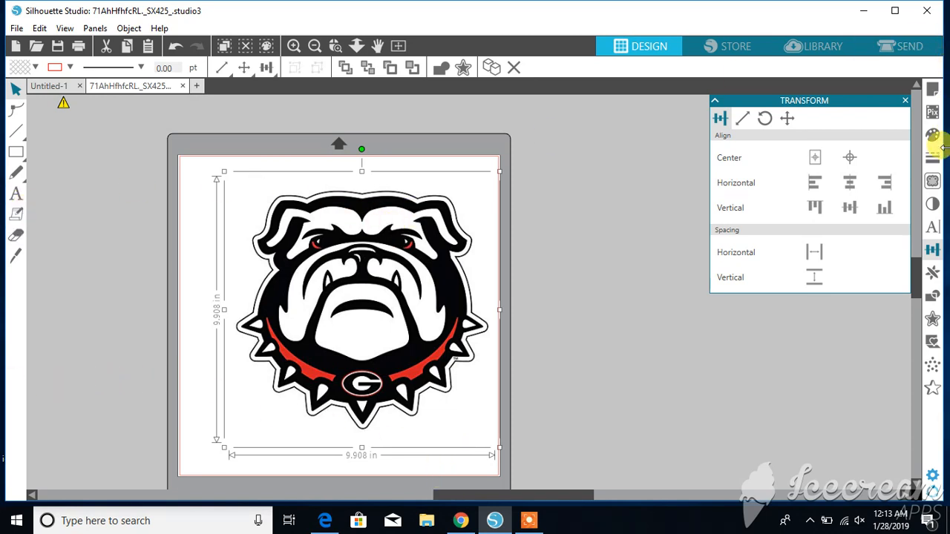
# - Frame the whole bulldog image with a trace area about 9.93 in wide and 9.46 in high
pyautogui.click(932, 181)
pyautogui.click(860, 136)
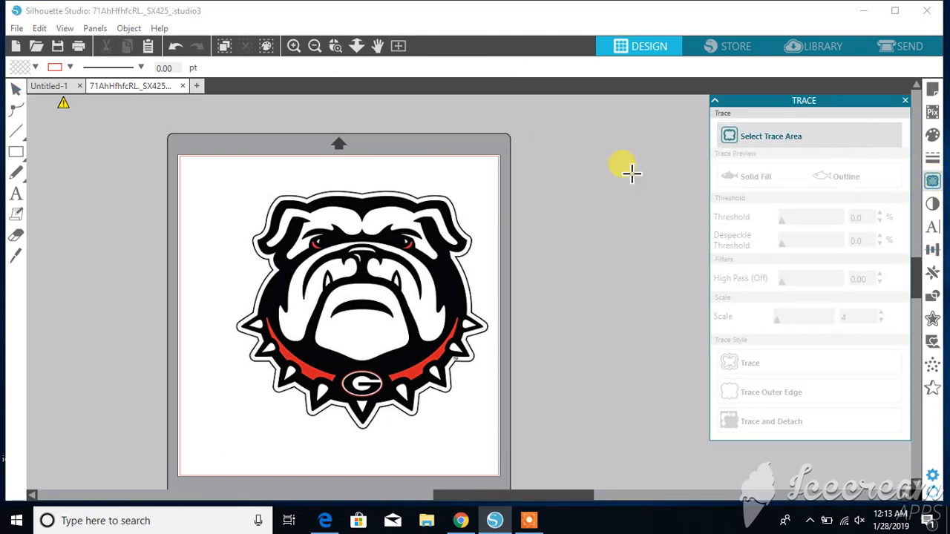
pyautogui.moveTo(231, 186)
pyautogui.mouseDown()
pyautogui.moveTo(450, 417)
pyautogui.moveTo(496, 432)
pyautogui.mouseUp()
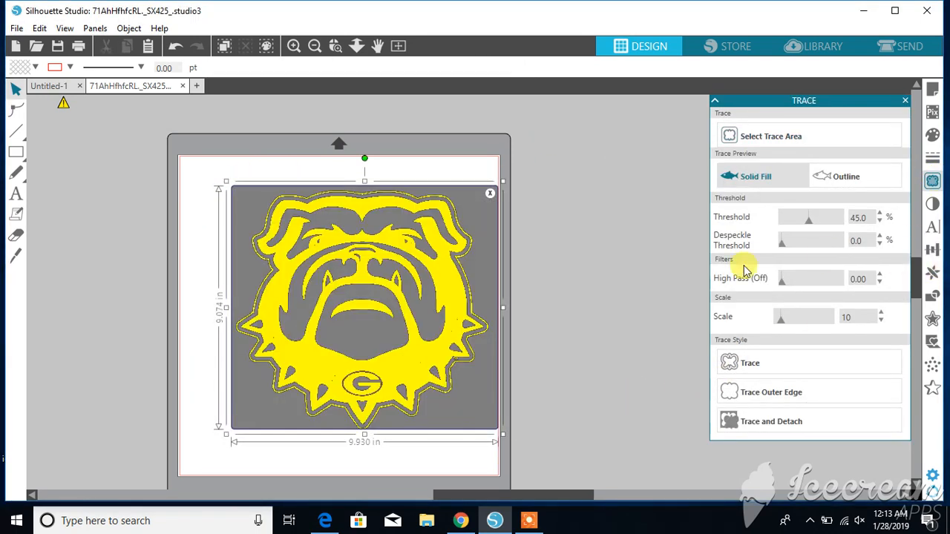
pyautogui.moveTo(369, 442); pyautogui.dragTo(368, 449)
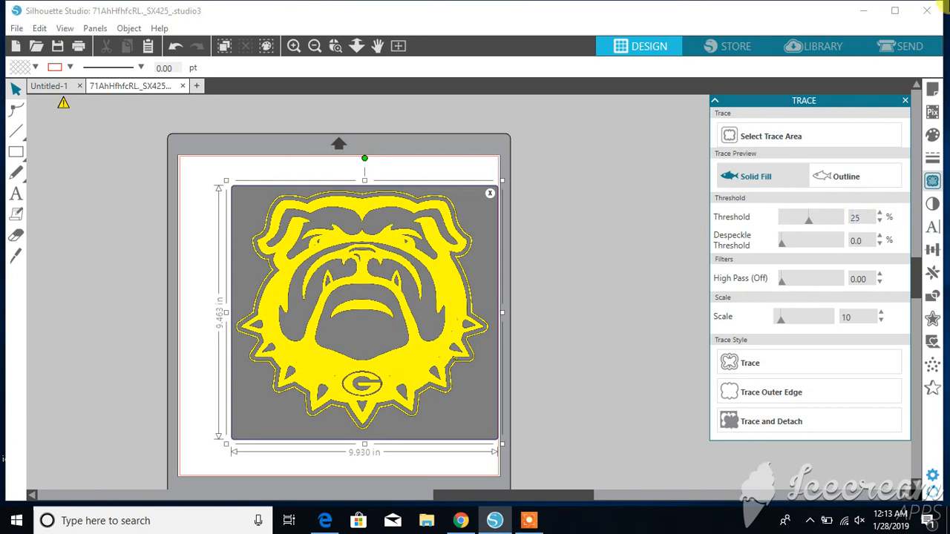
# - Trace the bulldog with a 25% threshold and move the original image off the page beside the traced outline
pyautogui.press('Return')
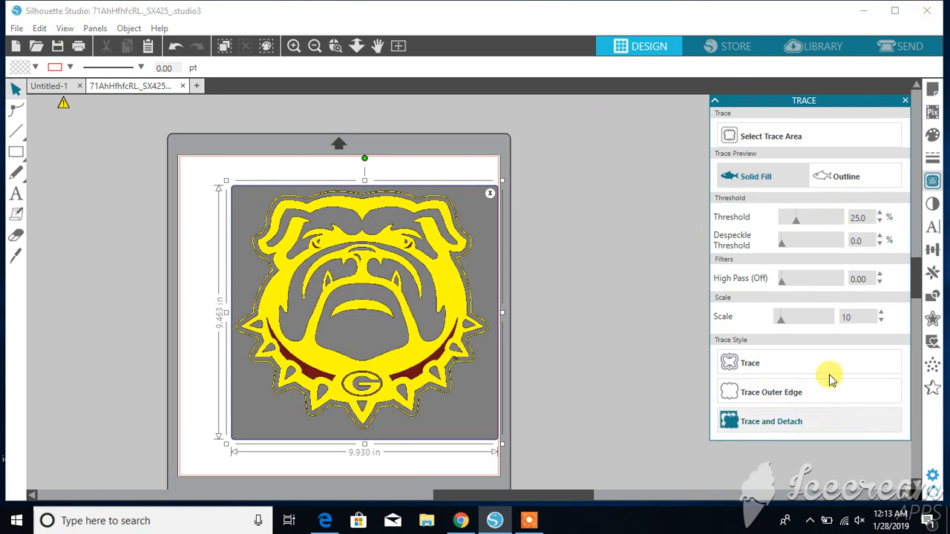
pyautogui.click(827, 369)
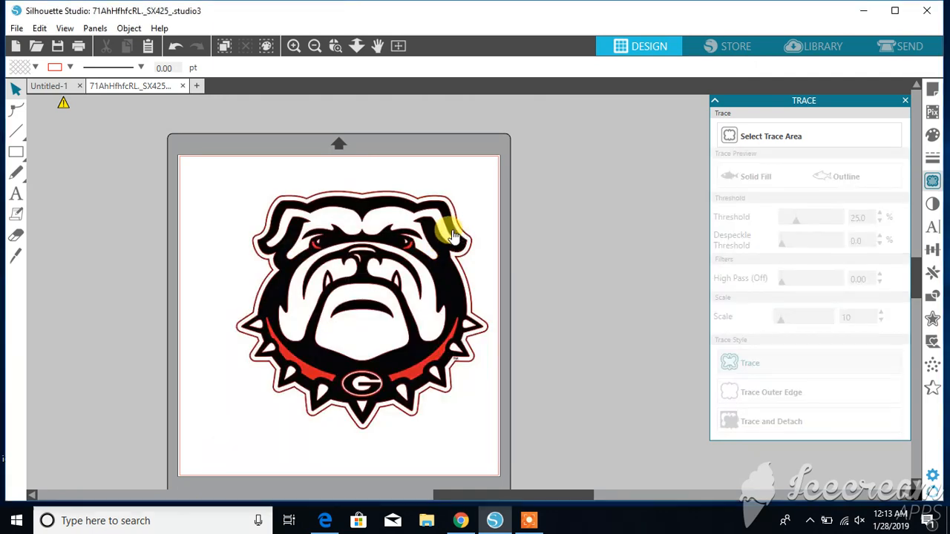
pyautogui.moveTo(454, 235)
pyautogui.mouseDown()
pyautogui.moveTo(313, 254)
pyautogui.moveTo(106, 230)
pyautogui.mouseUp()
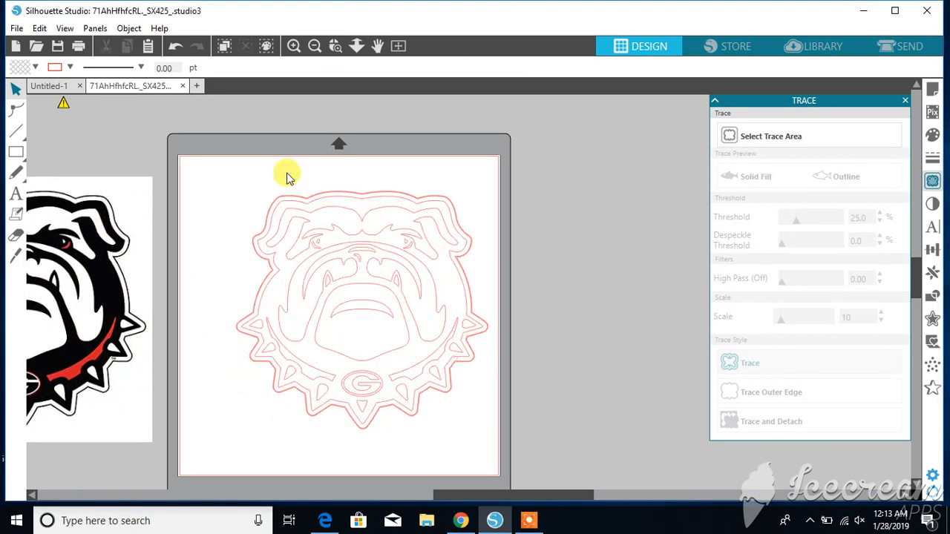
# - Release the bulldog tracing's compound path and delete its outermost duplicate contour
pyautogui.click(287, 198)
pyautogui.rightClick(288, 196)
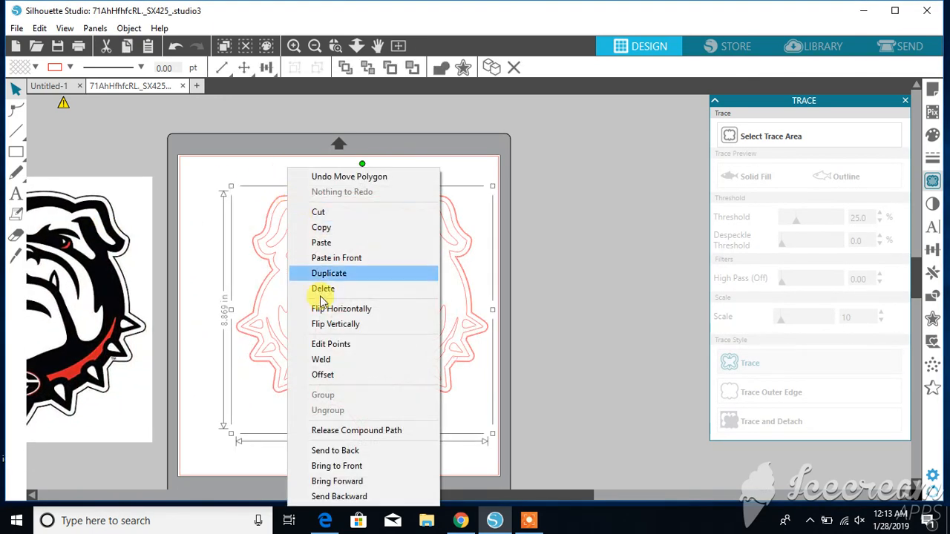
pyautogui.click(351, 437)
pyautogui.click(512, 326)
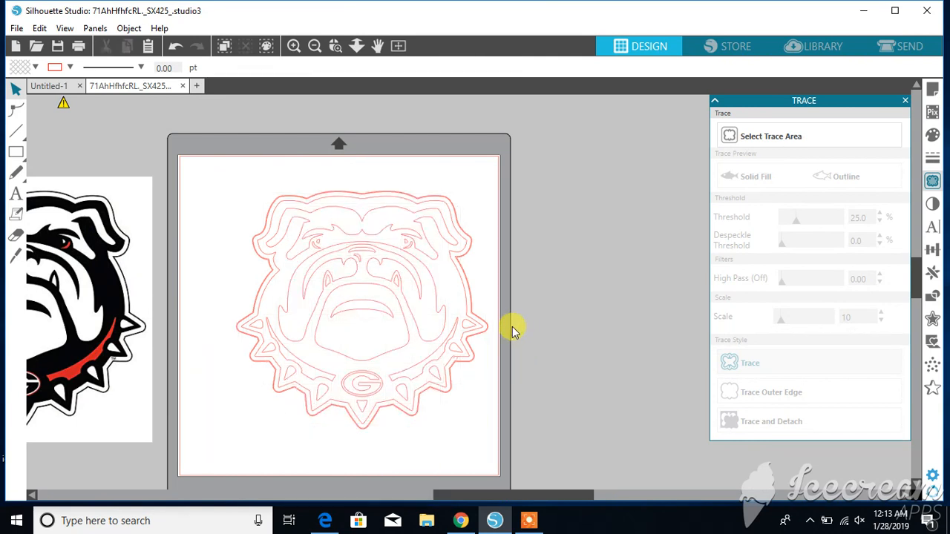
pyautogui.click(486, 326)
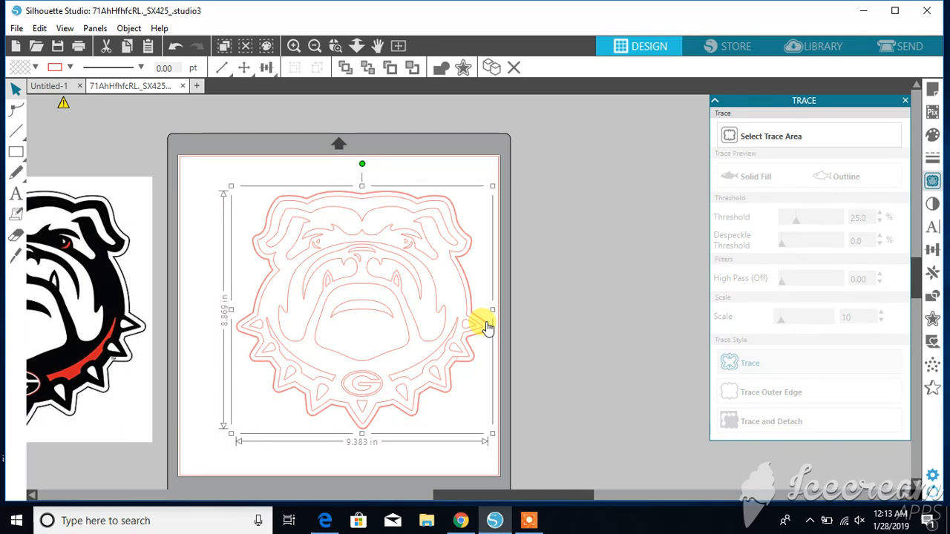
pyautogui.click(486, 326)
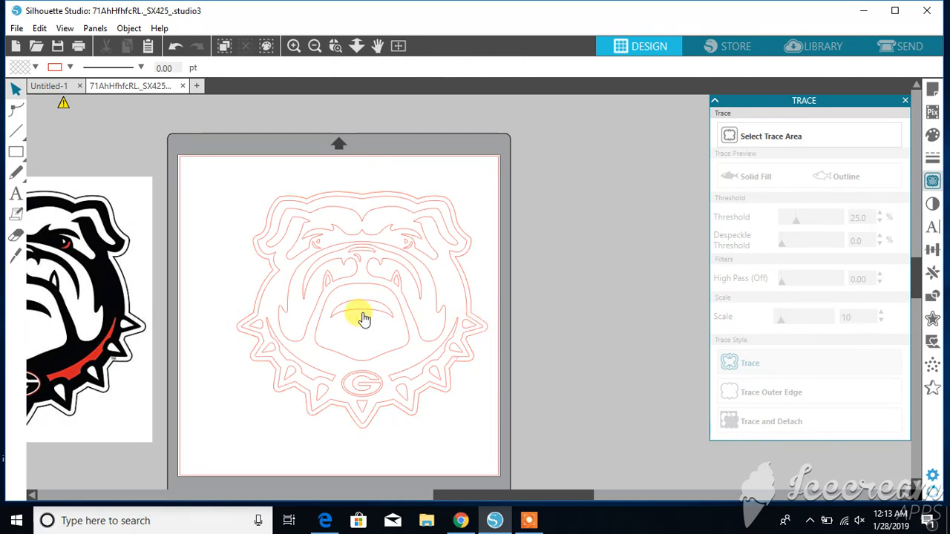
# - Combine all the remaining bulldog trace pieces into one compound path
pyautogui.moveTo(230, 179); pyautogui.dragTo(505, 442)
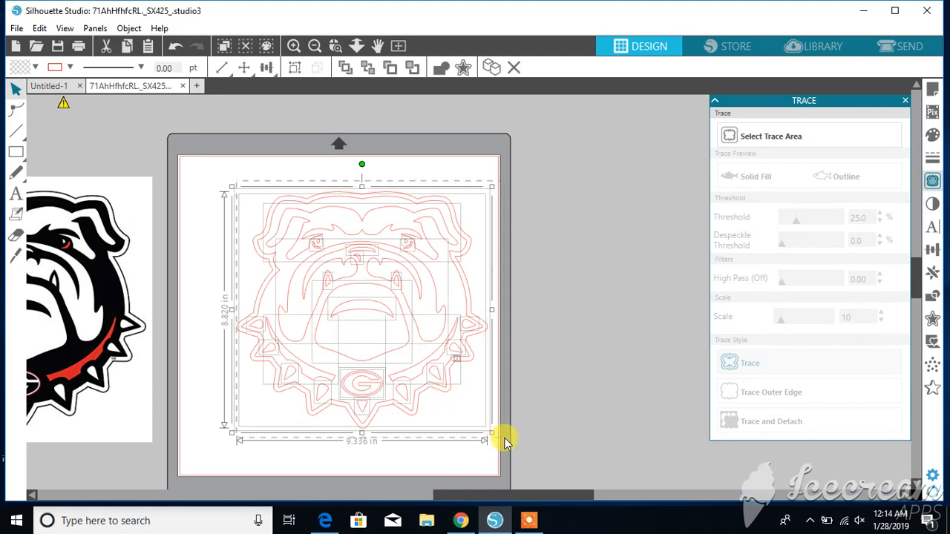
pyautogui.rightClick(445, 385)
pyautogui.click(463, 308)
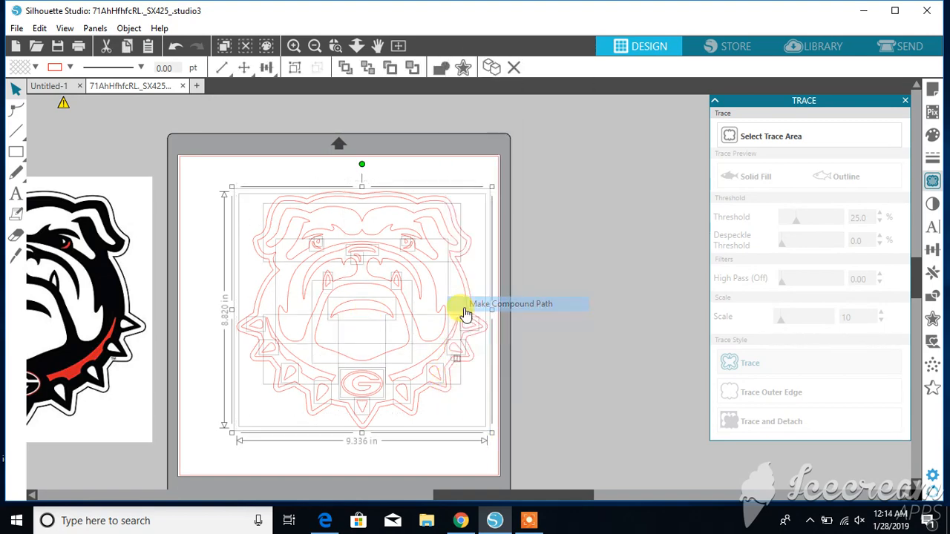
# - Draw a narrow upright rectangle about 0.26 in wide and 1.01 in high beside the bulldog's ear
pyautogui.click(15, 151)
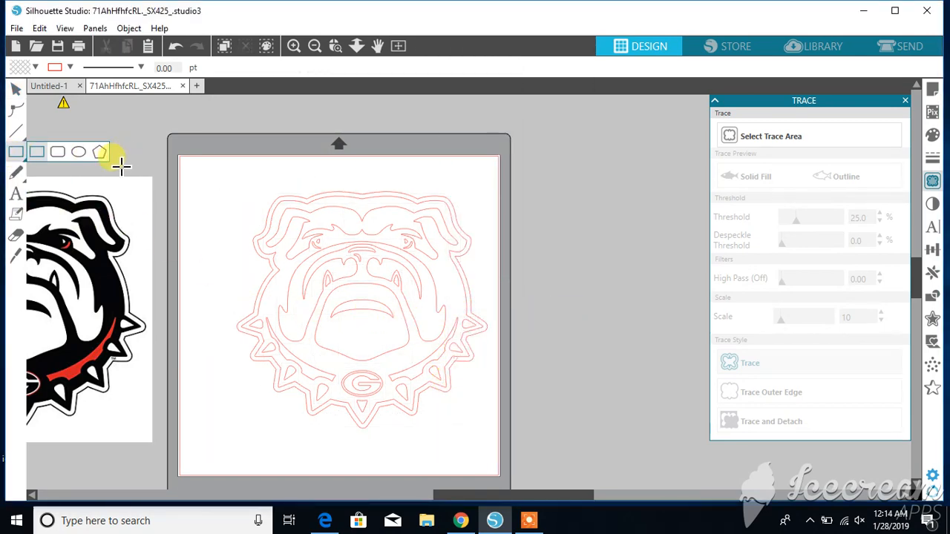
pyautogui.moveTo(19, 153)
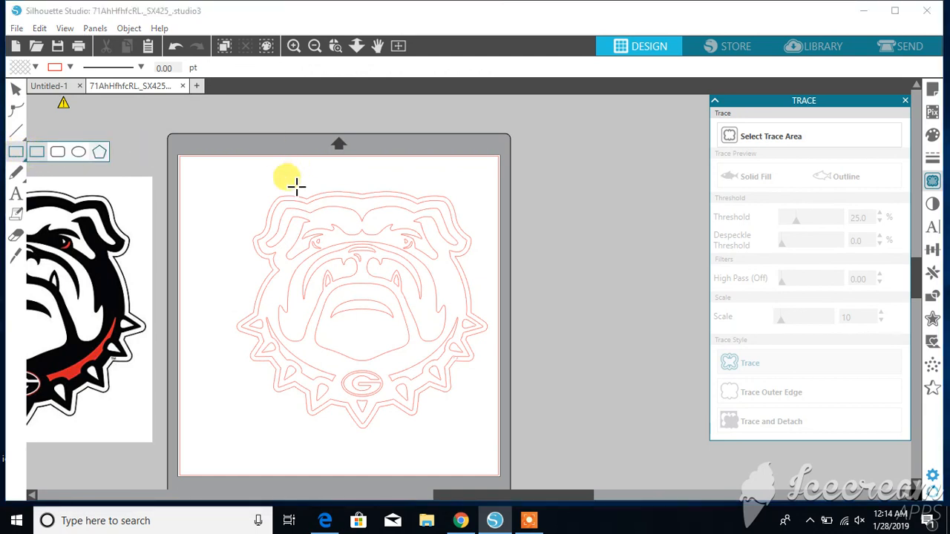
pyautogui.moveTo(213, 199); pyautogui.dragTo(226, 239)
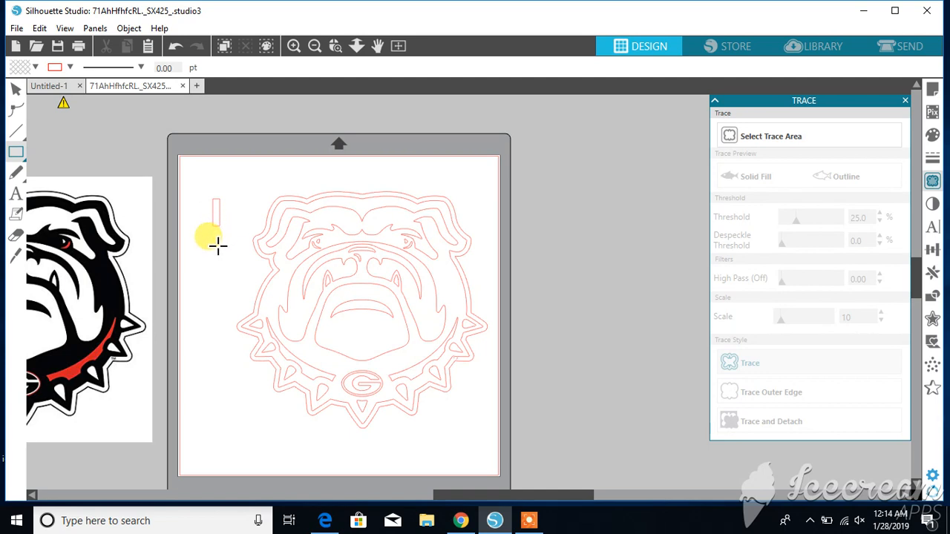
pyautogui.click(16, 89)
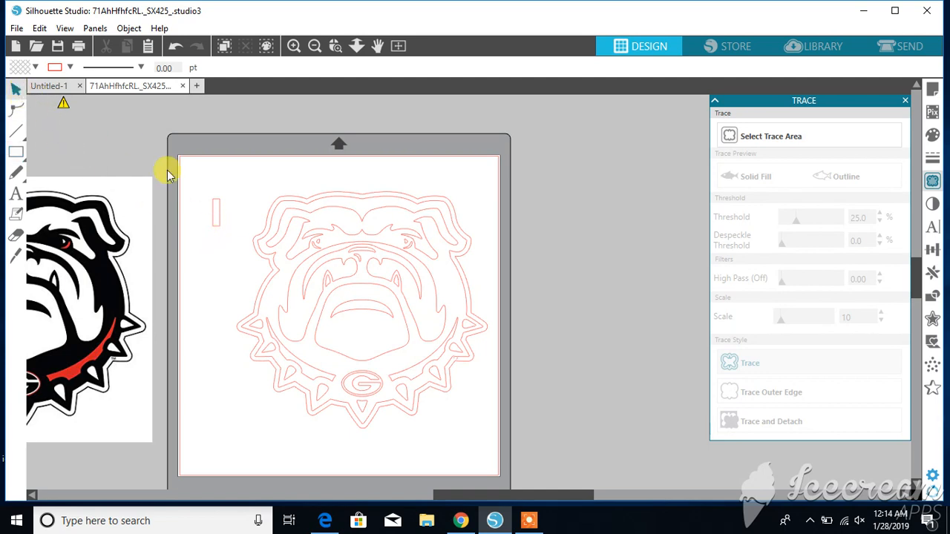
pyautogui.click(214, 212)
pyautogui.hotkey('ctrl', 'a')
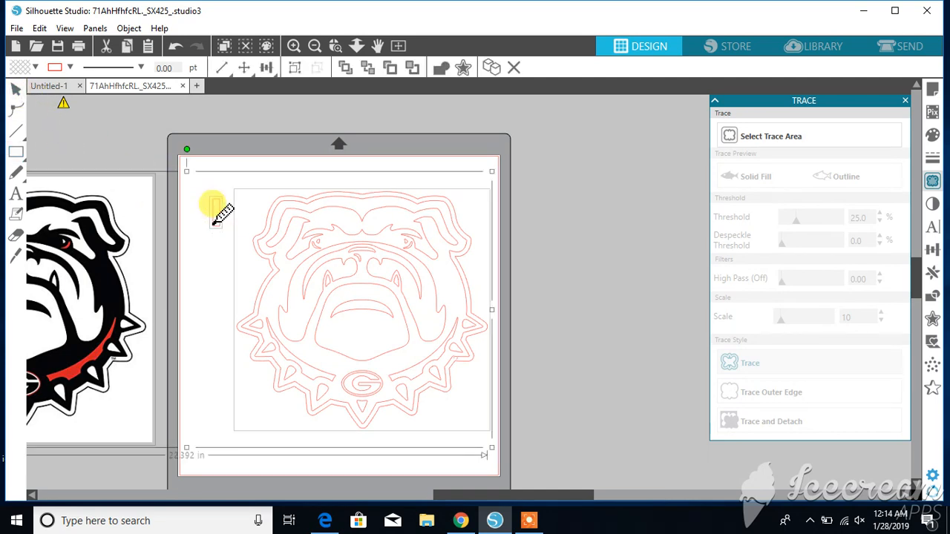
pyautogui.click(223, 149)
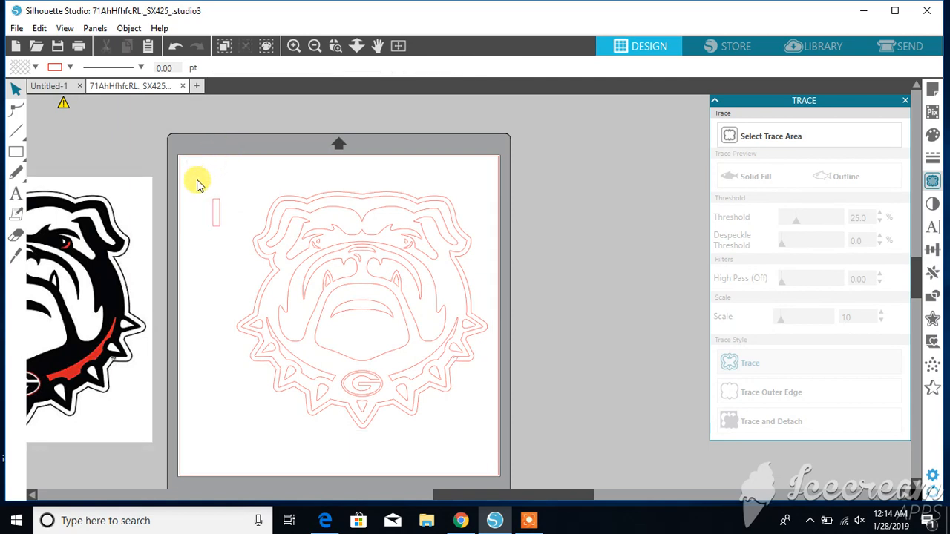
pyautogui.click(40, 29)
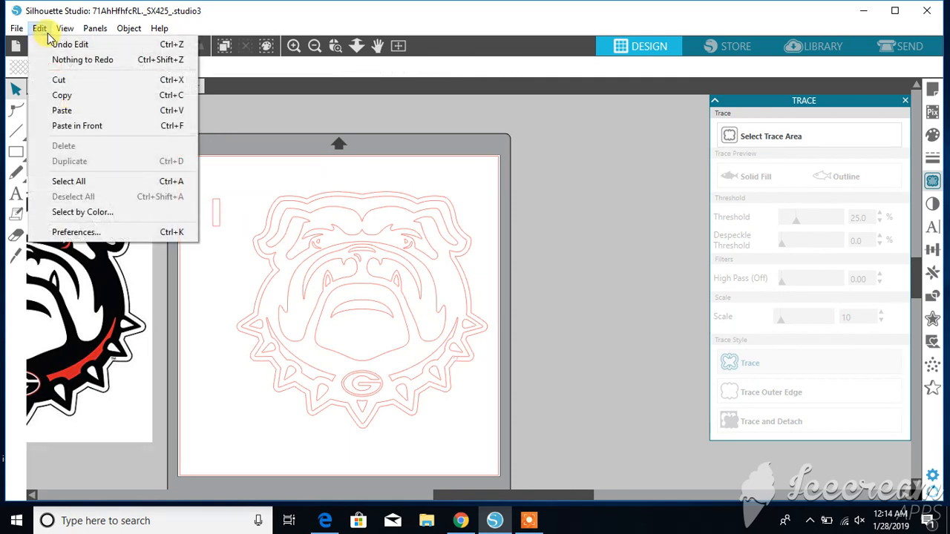
# - Duplicate the small rectangle seven times in a row to its right
pyautogui.click(214, 213)
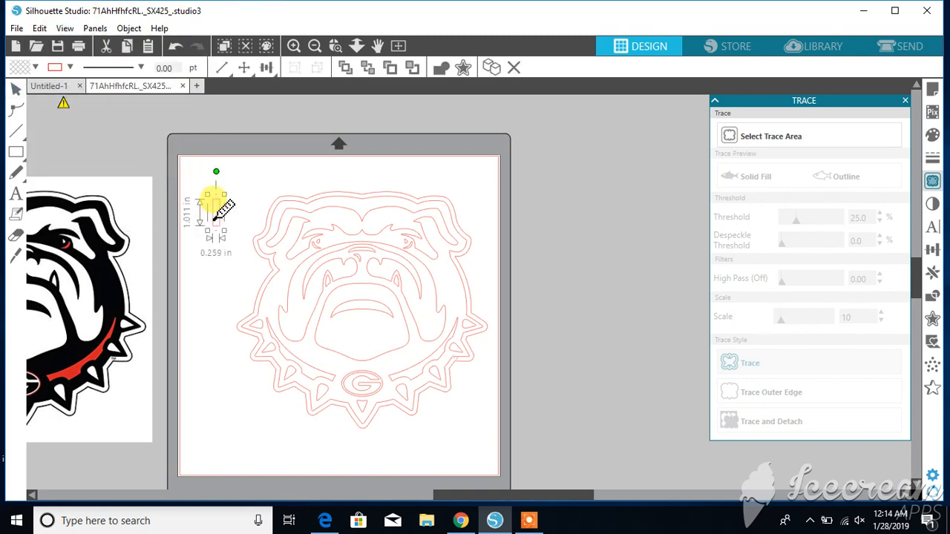
pyautogui.hotkey('ctrl', 'Right')
pyautogui.hotkey('ctrl', 'Right')
pyautogui.hotkey('ctrl', 'Right')
pyautogui.hotkey('ctrl', 'Right')
pyautogui.hotkey('ctrl', 'Right')
pyautogui.hotkey('ctrl', 'Right')
pyautogui.hotkey('ctrl', 'Right')
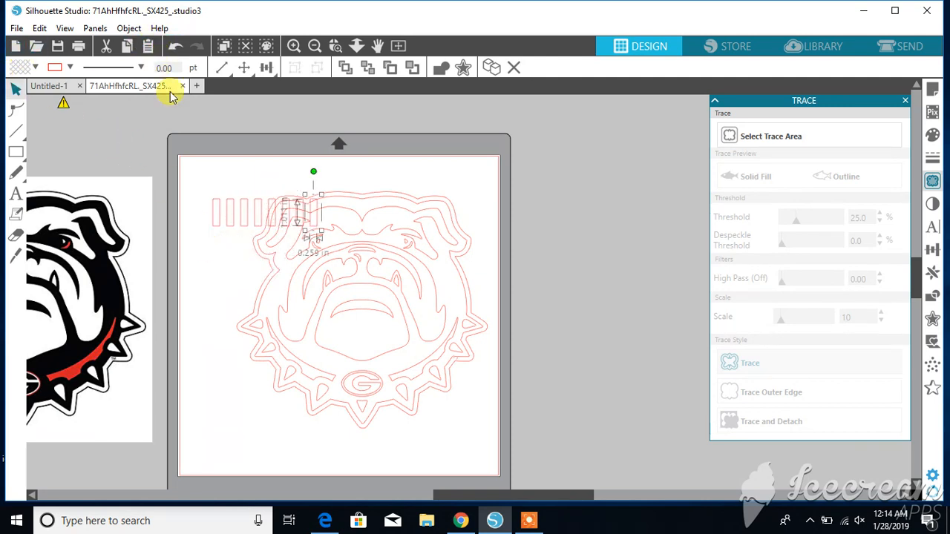
pyautogui.click(216, 168)
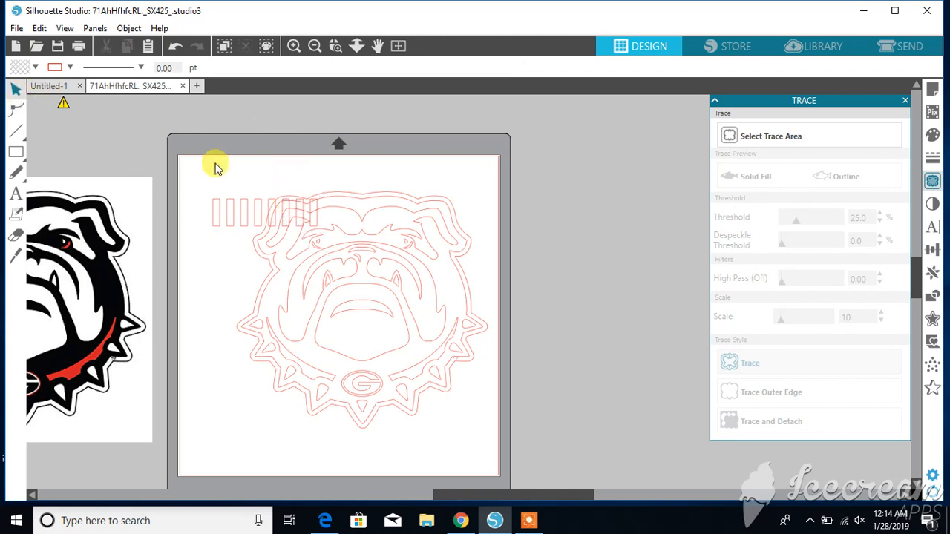
# - Move the four copies nearest the original rectangle into a vertical column below it, beside the bulldog
pyautogui.moveTo(228, 205); pyautogui.dragTo(219, 245)
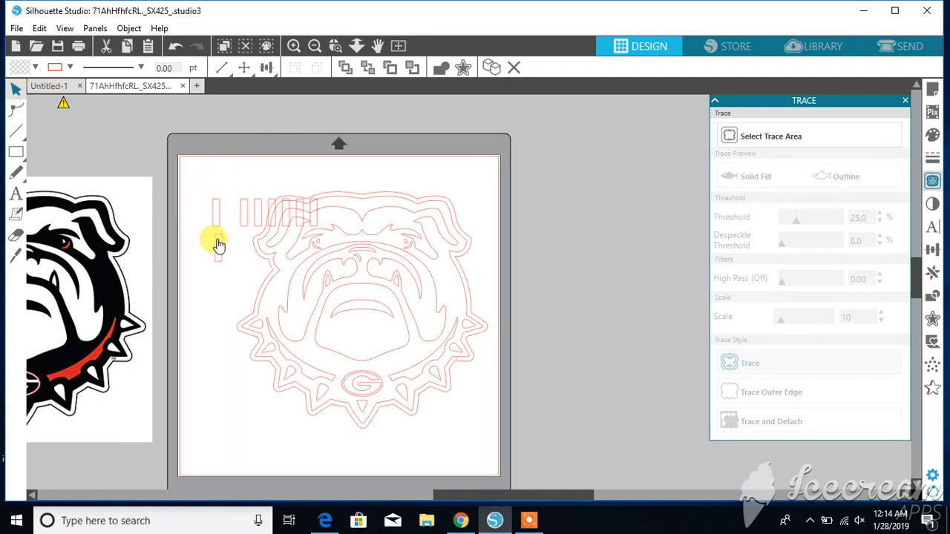
pyautogui.moveTo(241, 213); pyautogui.dragTo(221, 277)
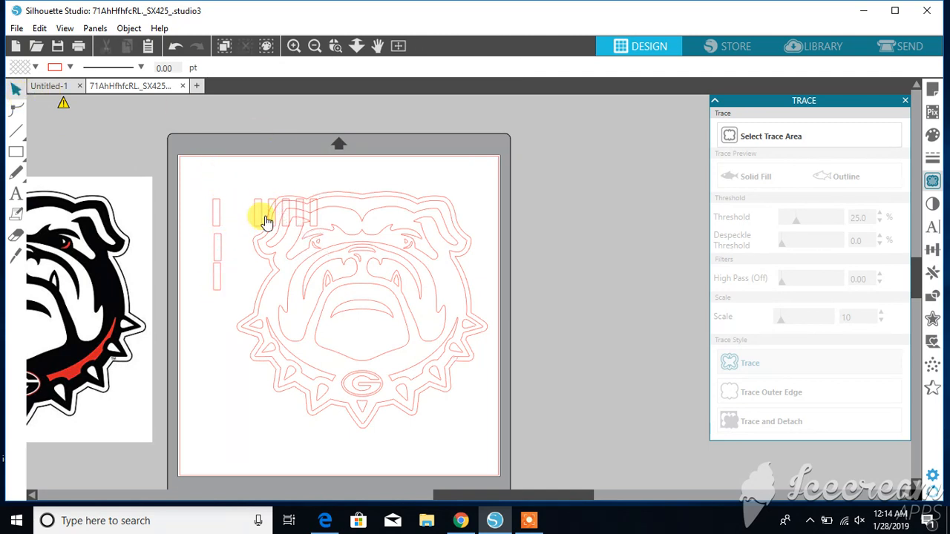
pyautogui.moveTo(263, 218); pyautogui.dragTo(209, 313)
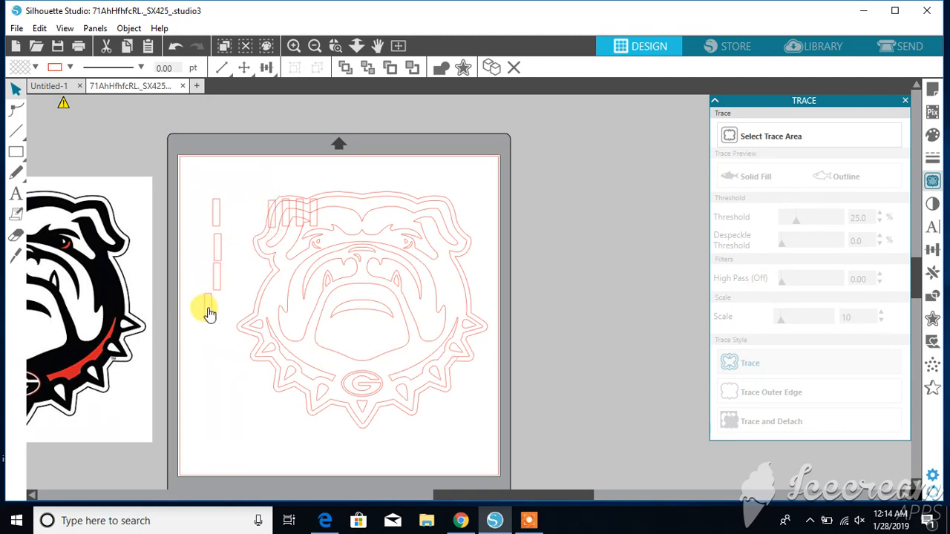
pyautogui.moveTo(265, 212)
pyautogui.mouseDown()
pyautogui.moveTo(237, 275)
pyautogui.moveTo(277, 250)
pyautogui.moveTo(276, 236)
pyautogui.mouseUp()
pyautogui.moveTo(270, 202); pyautogui.dragTo(230, 293)
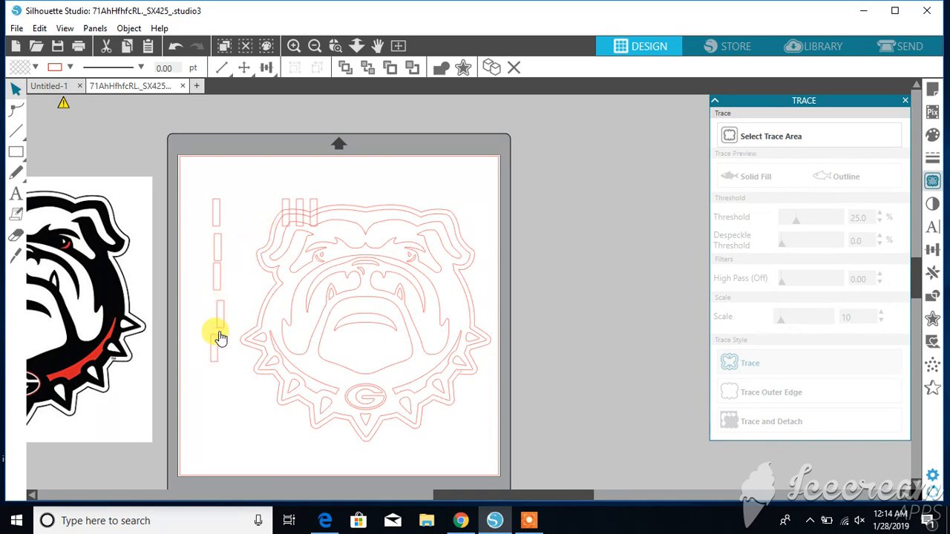
# - Add two more rectangle copies to the lower end of the column and delete the leftover copy over the bulldog's ear
pyautogui.click(279, 232)
pyautogui.moveTo(286, 210); pyautogui.dragTo(215, 381)
pyautogui.click(288, 222)
pyautogui.moveTo(301, 212); pyautogui.dragTo(217, 420)
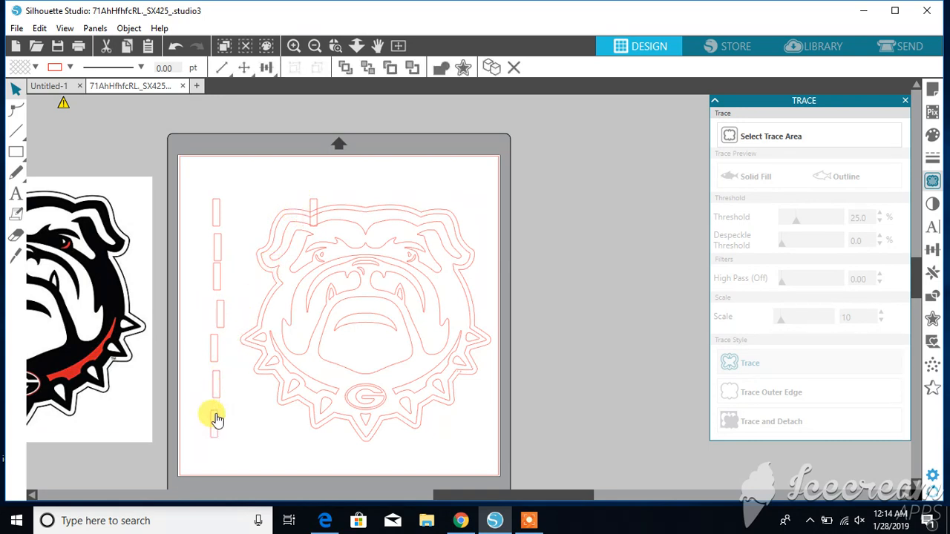
pyautogui.click(281, 228)
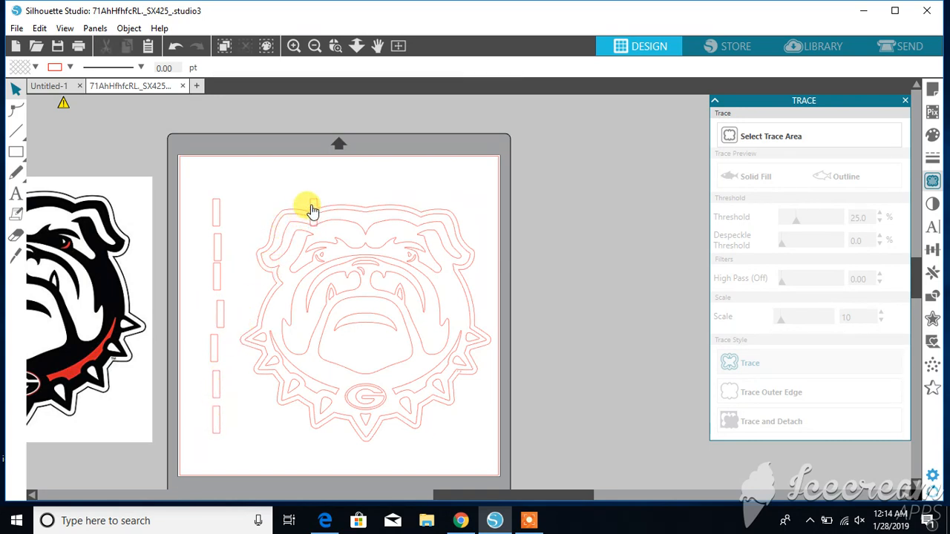
pyautogui.click(311, 211)
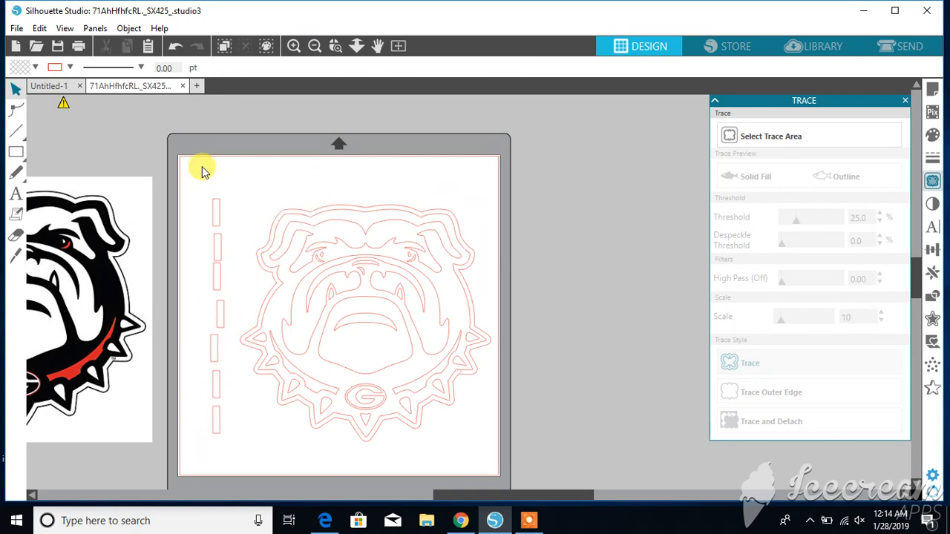
# - Align the seven stacked rectangles on their horizontal centers with even vertical spacing and group them
pyautogui.moveTo(199, 188); pyautogui.dragTo(227, 439)
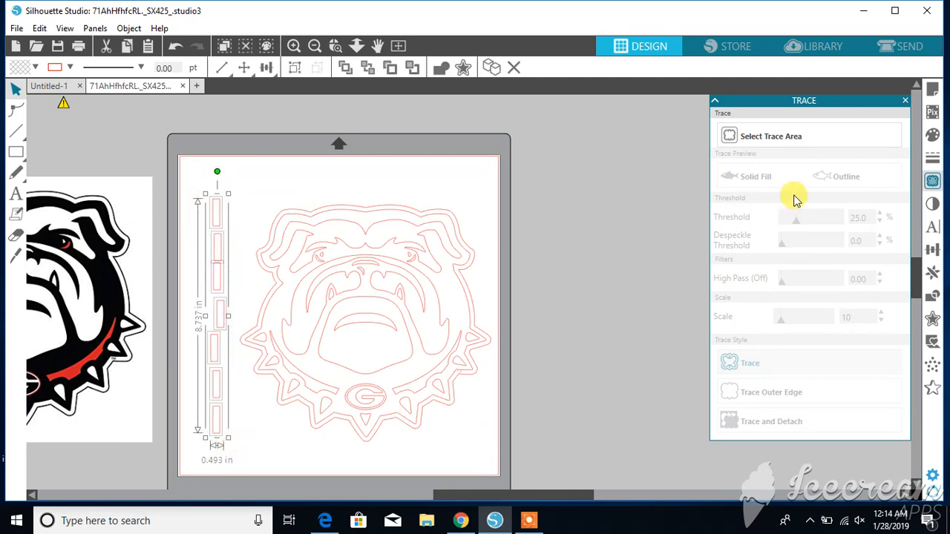
pyautogui.click(926, 253)
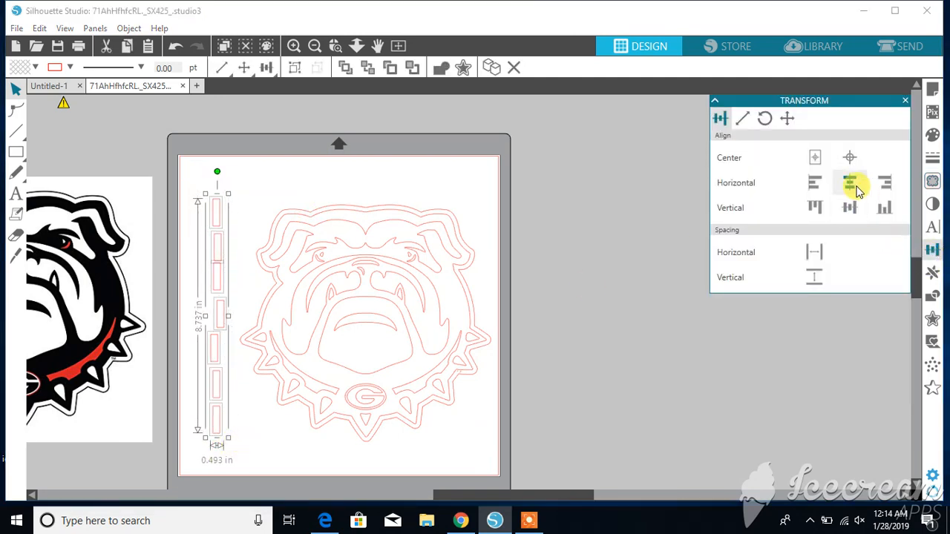
pyautogui.click(856, 189)
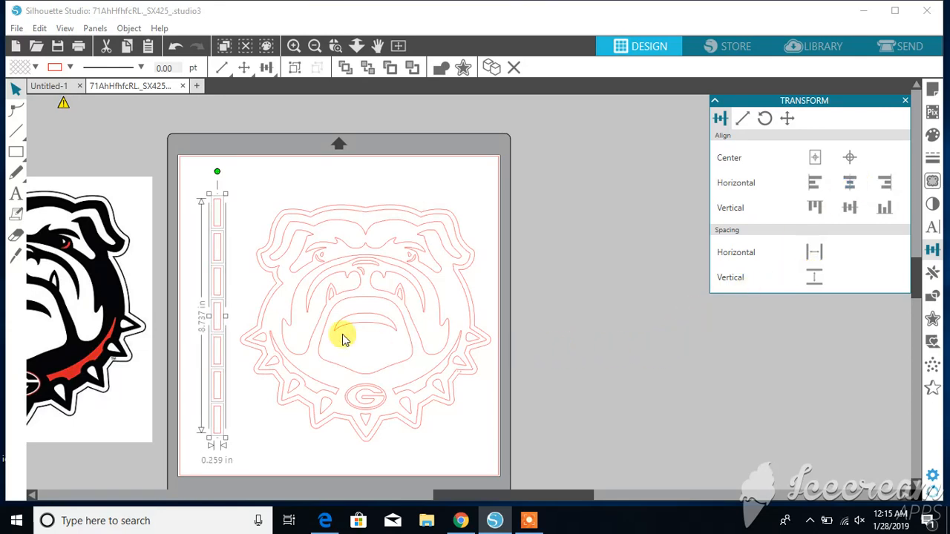
pyautogui.rightClick(213, 307)
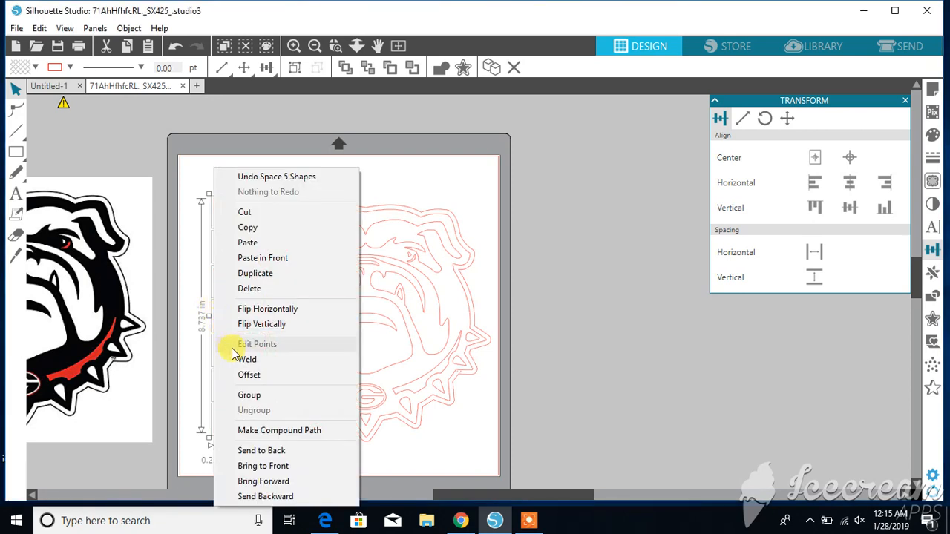
pyautogui.click(249, 396)
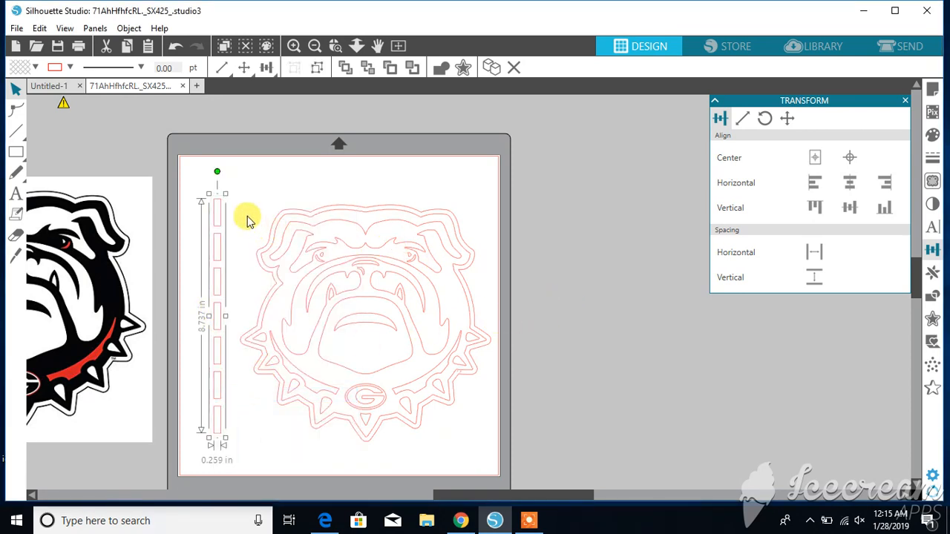
# - Select the column of rectangles together with the traced bulldog and group them
pyautogui.click(275, 224)
pyautogui.rightClick(276, 224)
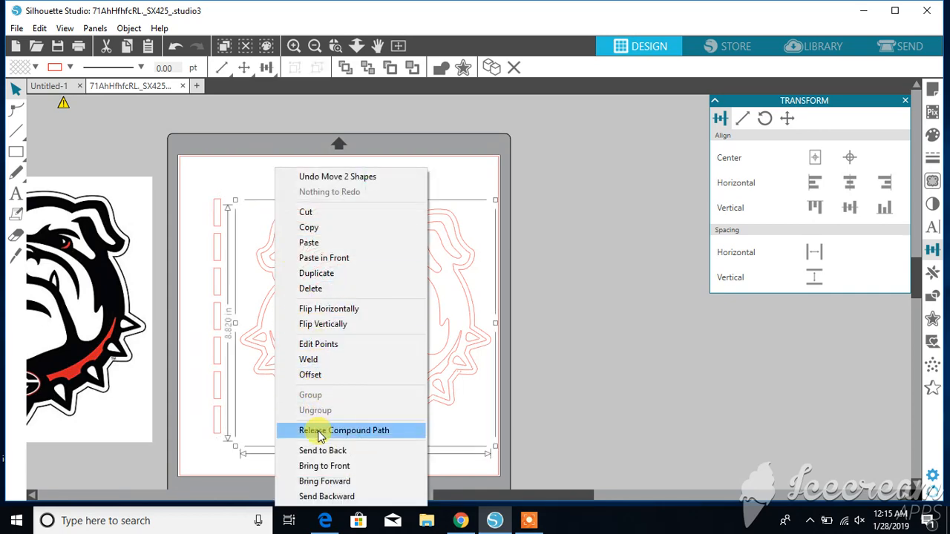
pyautogui.moveTo(202, 189); pyautogui.dragTo(420, 382)
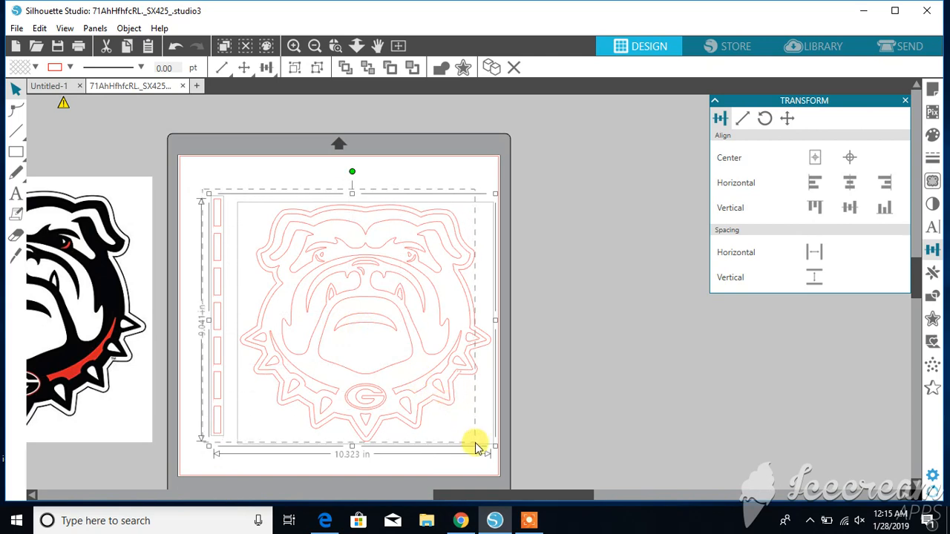
pyautogui.rightClick(407, 379)
pyautogui.click(434, 237)
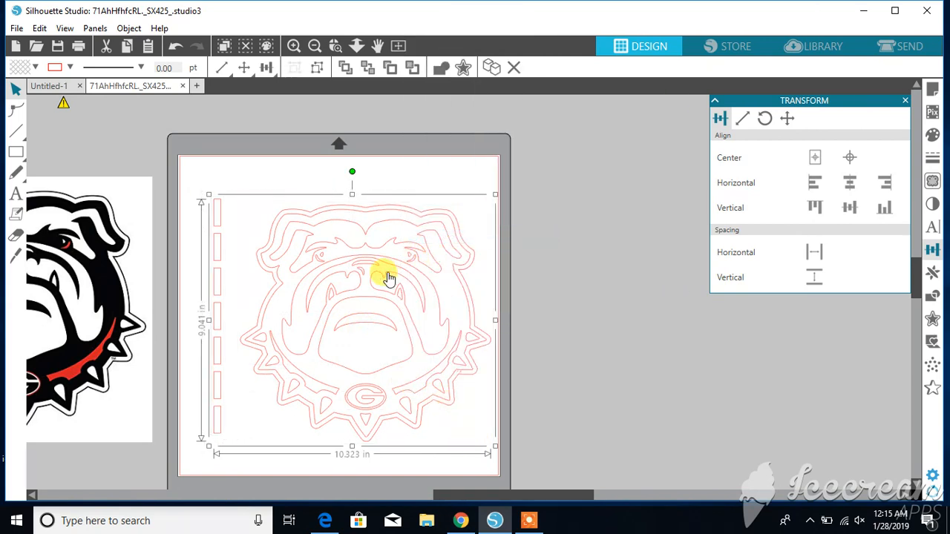
# - Duplicate the grouped bulldog and rectangles and place one copy off the mat to its right
pyautogui.rightClick(387, 276)
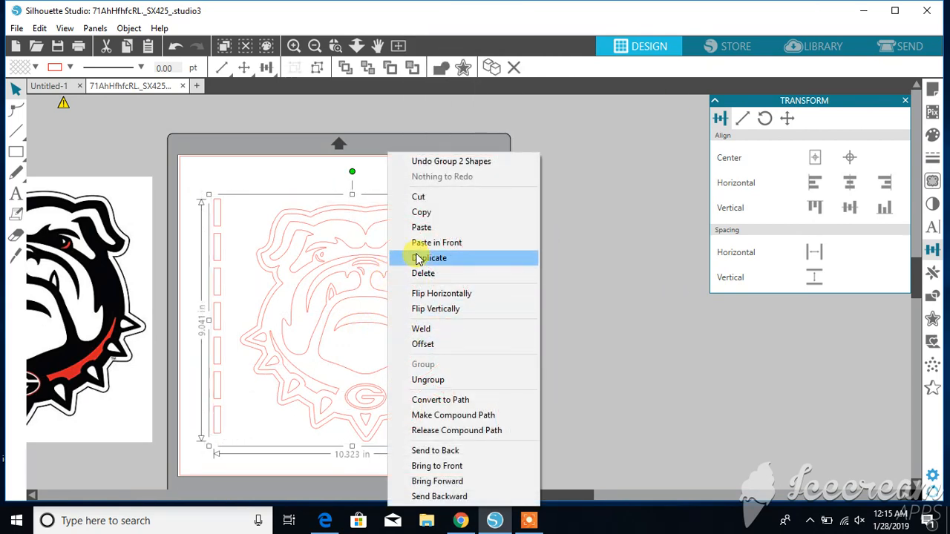
pyautogui.click(397, 258)
pyautogui.moveTo(400, 275); pyautogui.dragTo(753, 261)
# - Ungroup the design on the mat and release the bulldog's compound path
pyautogui.rightClick(365, 280)
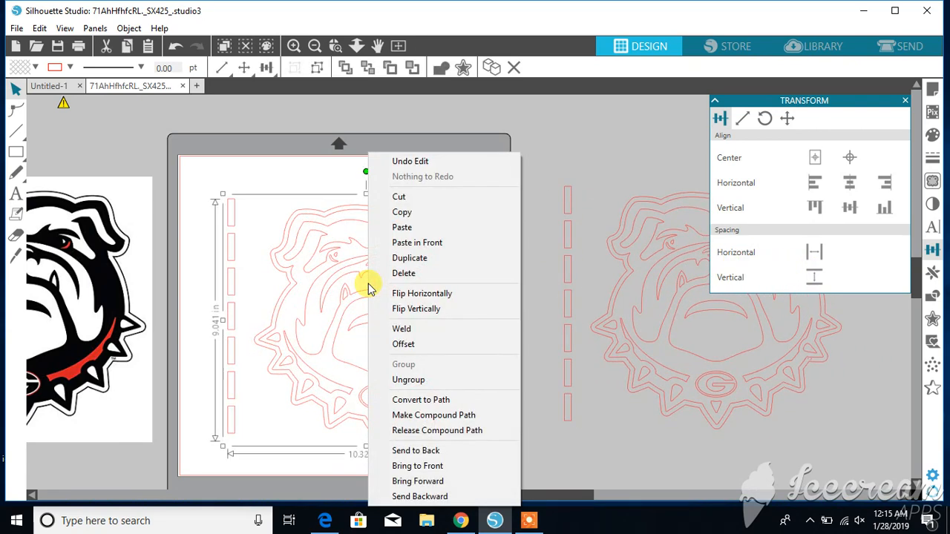
pyautogui.click(392, 379)
pyautogui.click(509, 301)
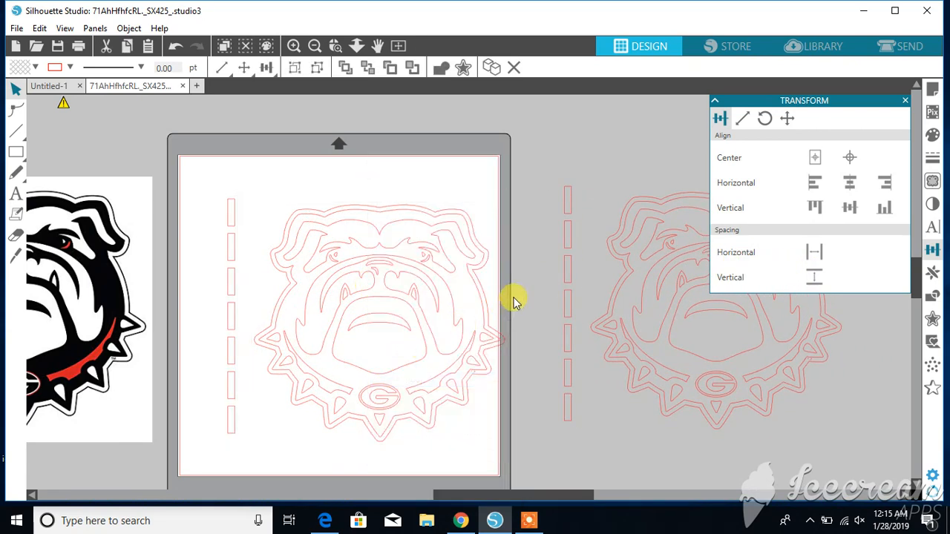
pyautogui.rightClick(465, 321)
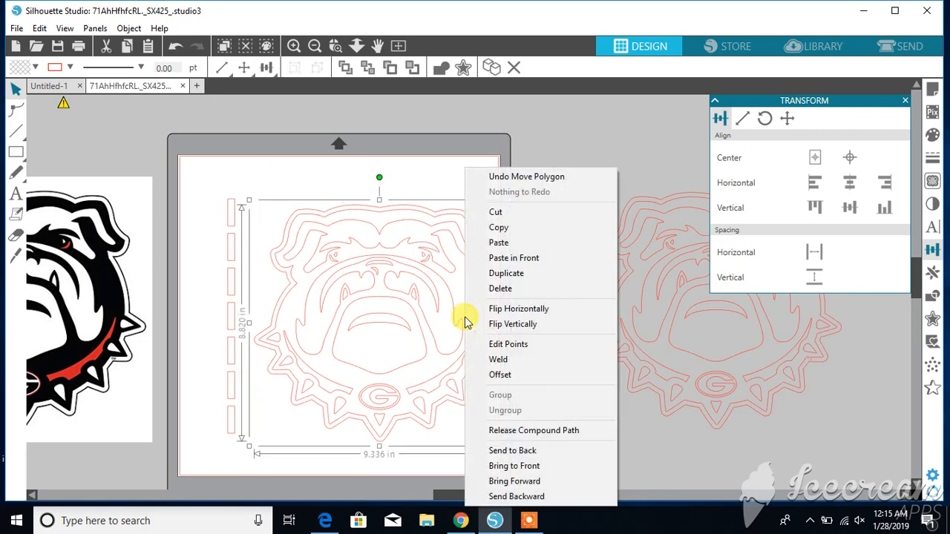
pyautogui.click(476, 431)
pyautogui.click(490, 261)
# - Delete the inner face, mouth and collar details from the bulldog on the mat
pyautogui.click(379, 241)
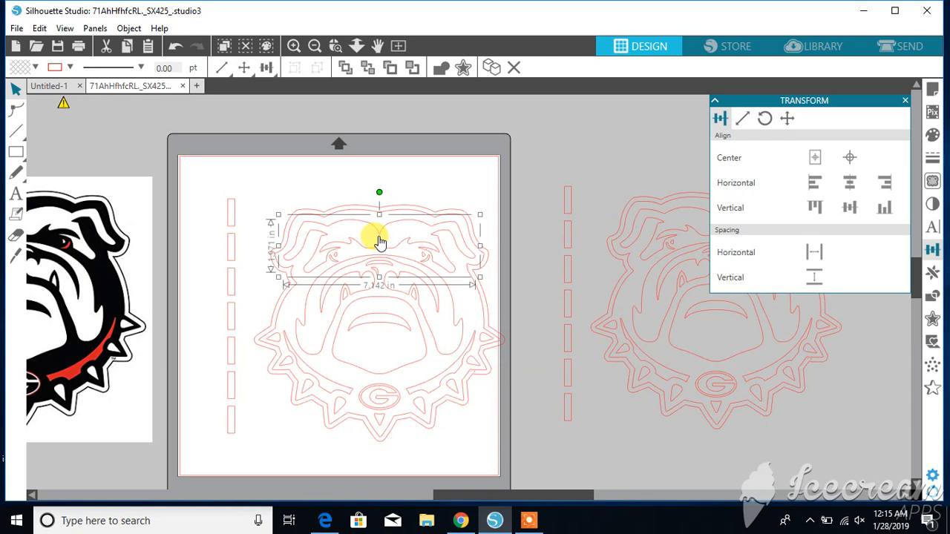
pyautogui.press('Delete')
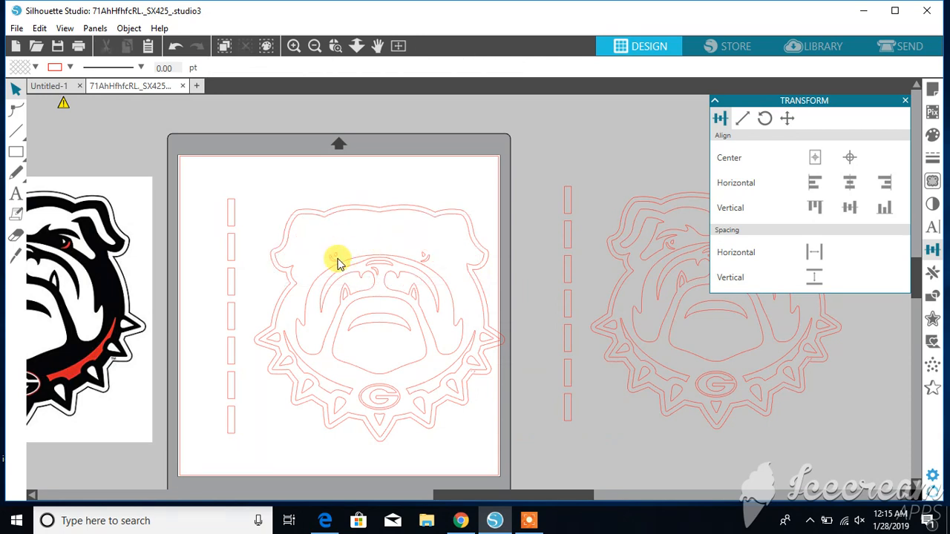
pyautogui.moveTo(276, 239); pyautogui.dragTo(429, 407)
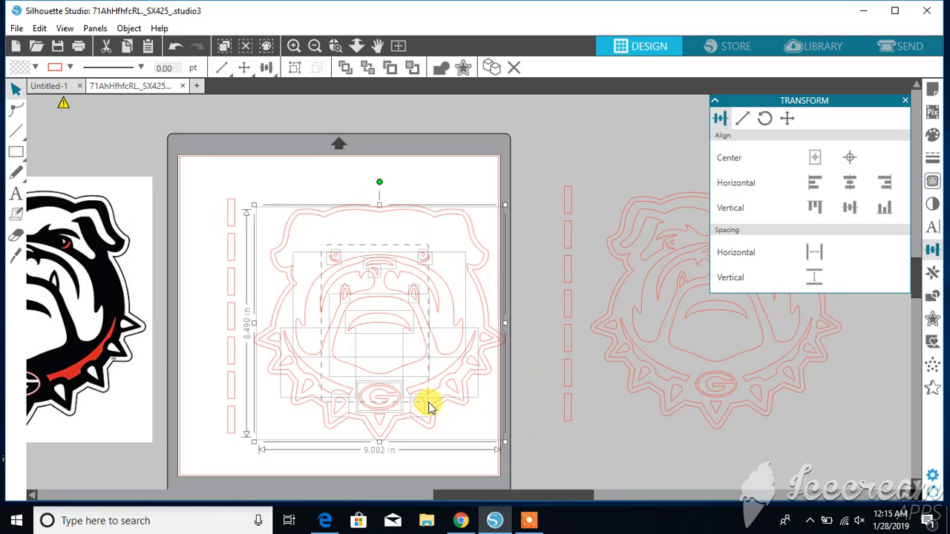
pyautogui.press('Delete')
# - Delete the small spike cutouts around the collar inside the bulldog's outer outline
pyautogui.click(473, 362)
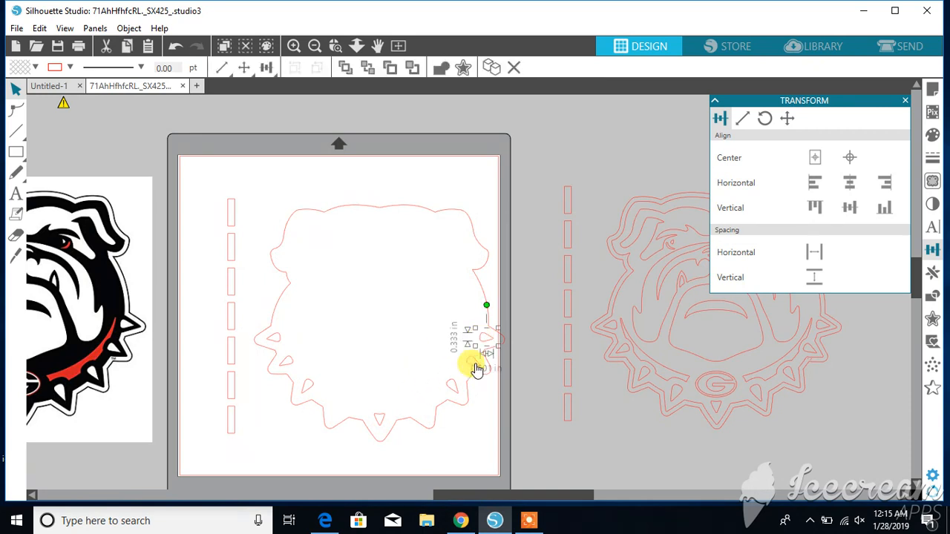
pyautogui.press('Delete')
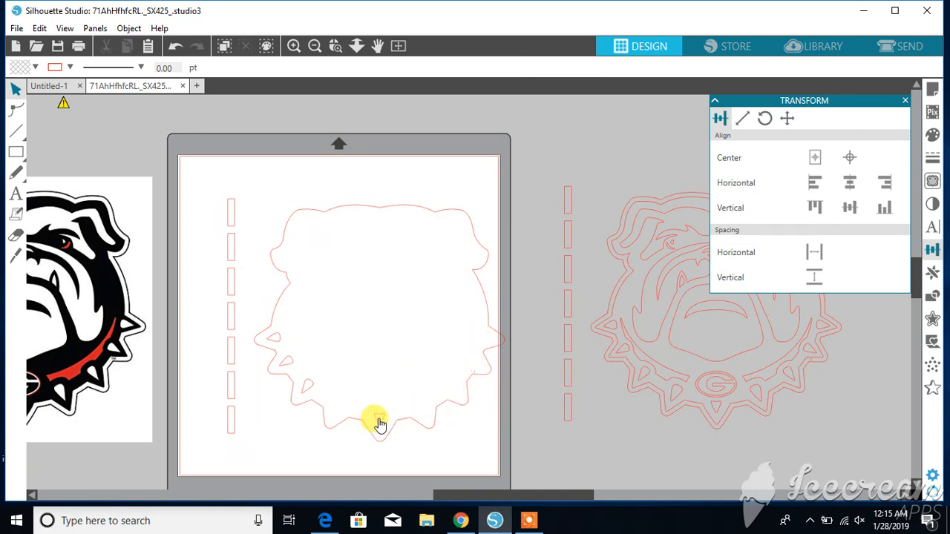
pyautogui.click(305, 386)
pyautogui.press('Delete')
pyautogui.click(287, 359)
pyautogui.press('Delete')
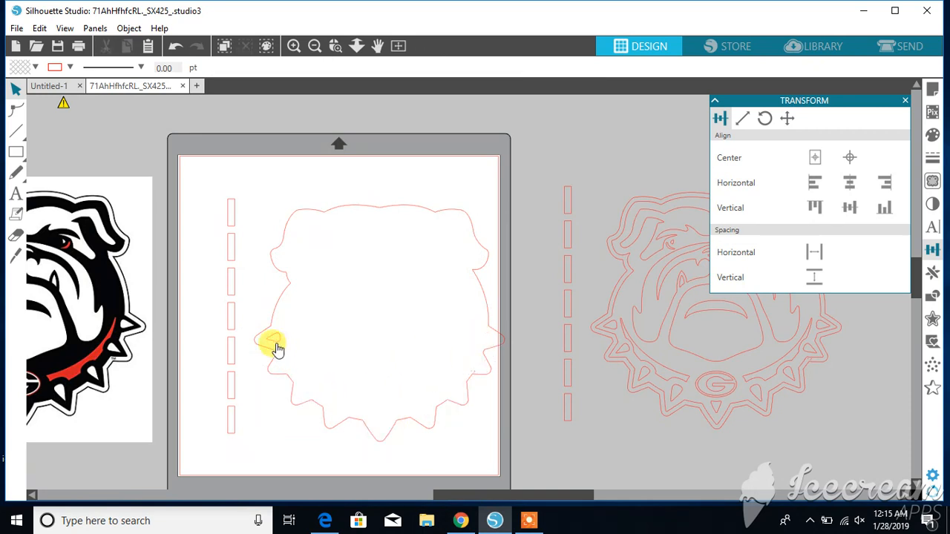
pyautogui.click(274, 343)
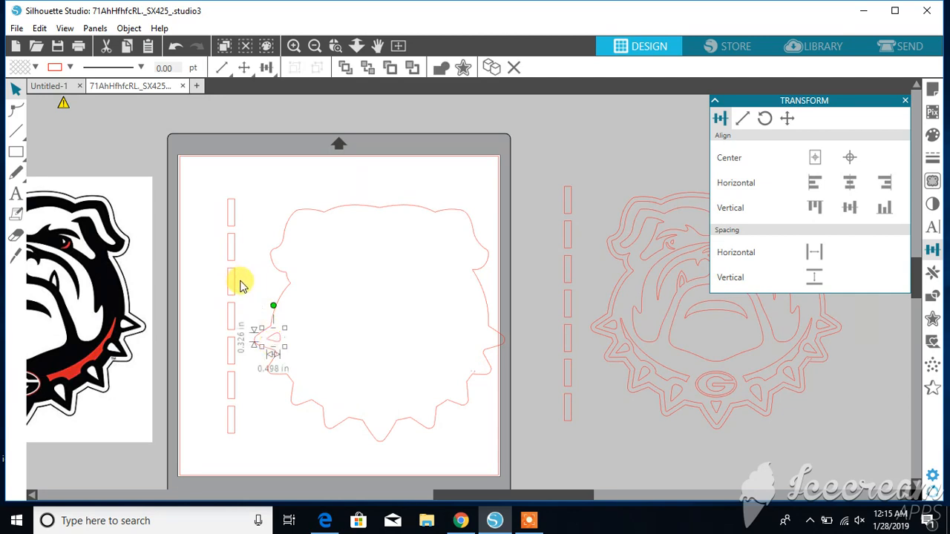
pyautogui.press('Delete')
# - Delete the tiny stray shapes left near the lower right spikes of the bulldog outline
pyautogui.moveTo(221, 192); pyautogui.dragTo(435, 366)
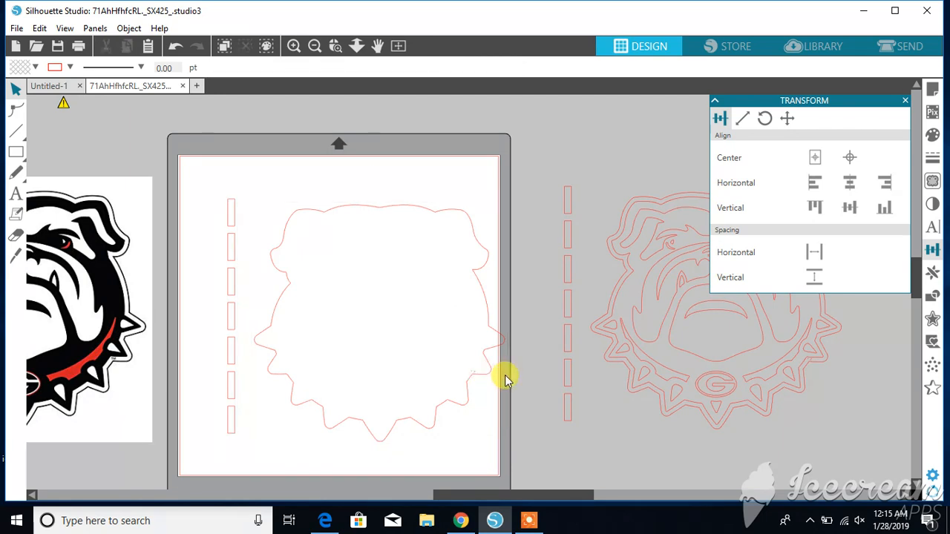
pyautogui.click(472, 373)
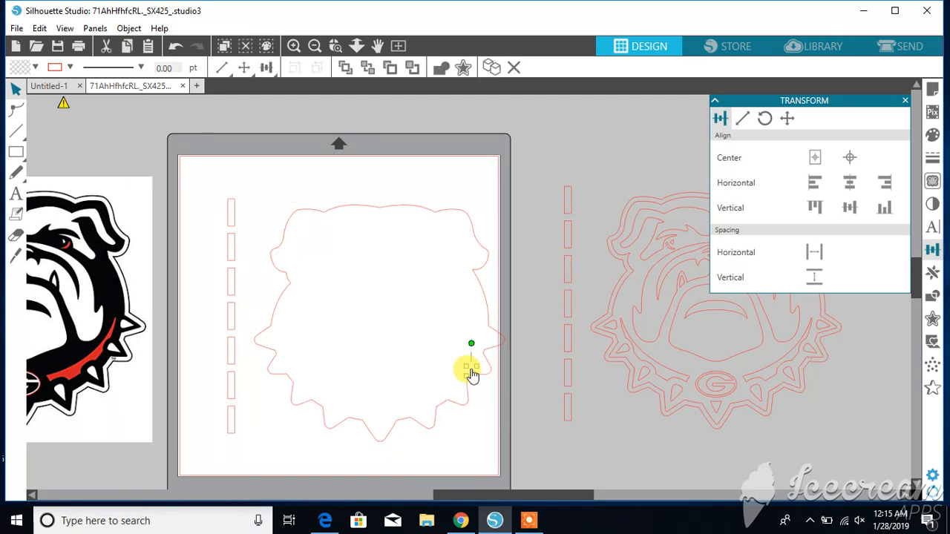
pyautogui.press('Delete')
pyautogui.click(476, 377)
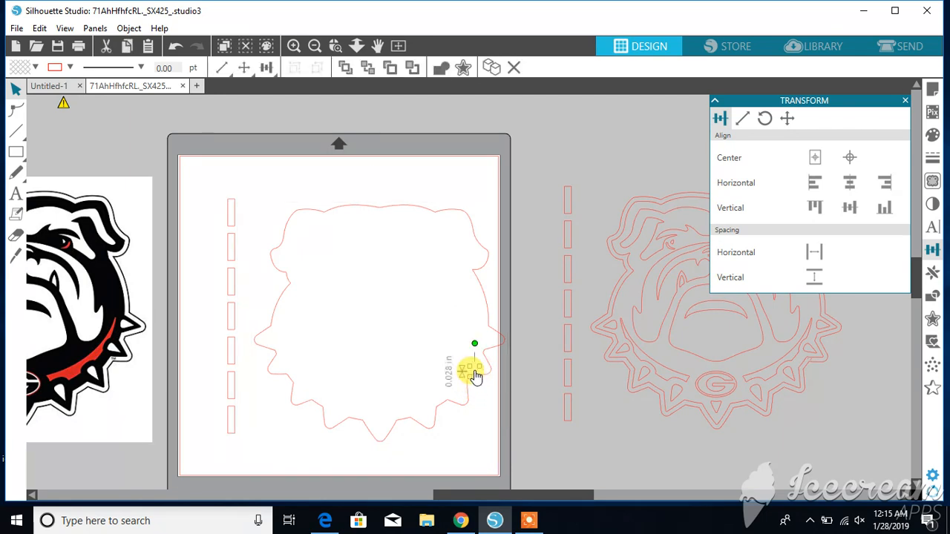
pyautogui.press('Delete')
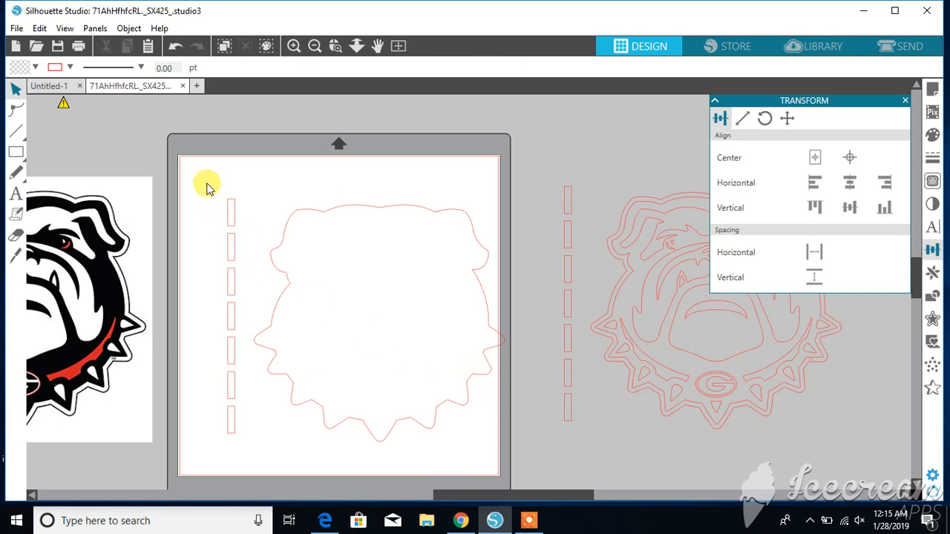
pyautogui.moveTo(206, 184); pyautogui.dragTo(508, 453)
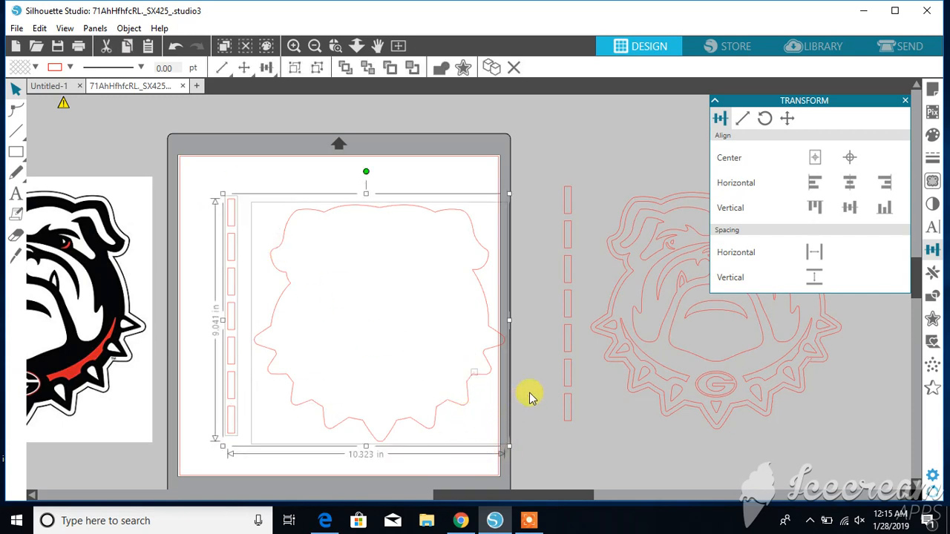
pyautogui.click(485, 380)
pyautogui.click(475, 376)
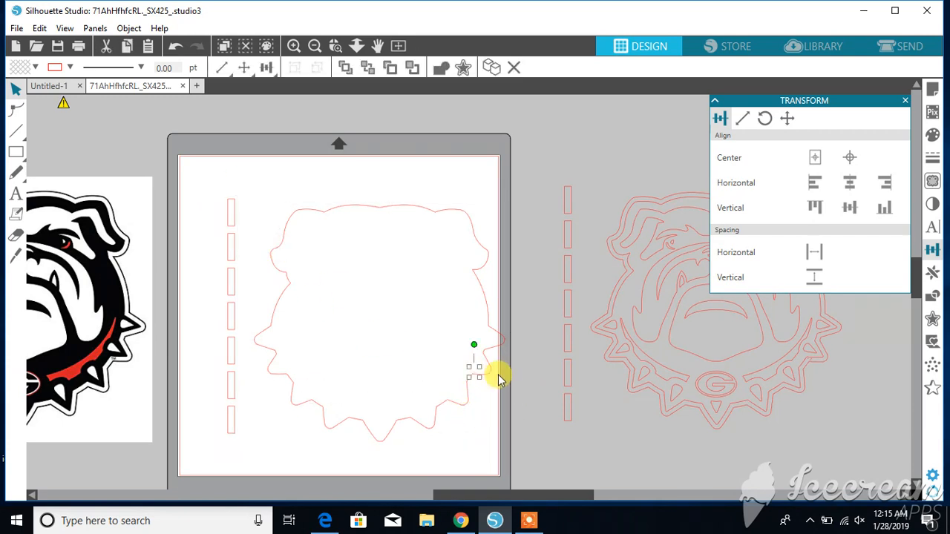
pyautogui.press('Delete')
# - Group the bulldog's outer outline with the column of rectangles beside it
pyautogui.moveTo(217, 194); pyautogui.dragTo(518, 466)
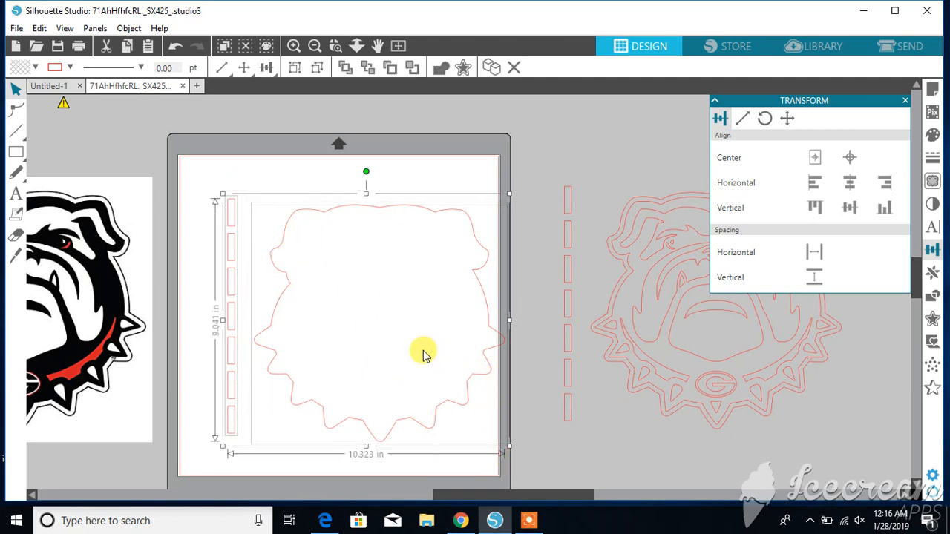
pyautogui.rightClick(424, 355)
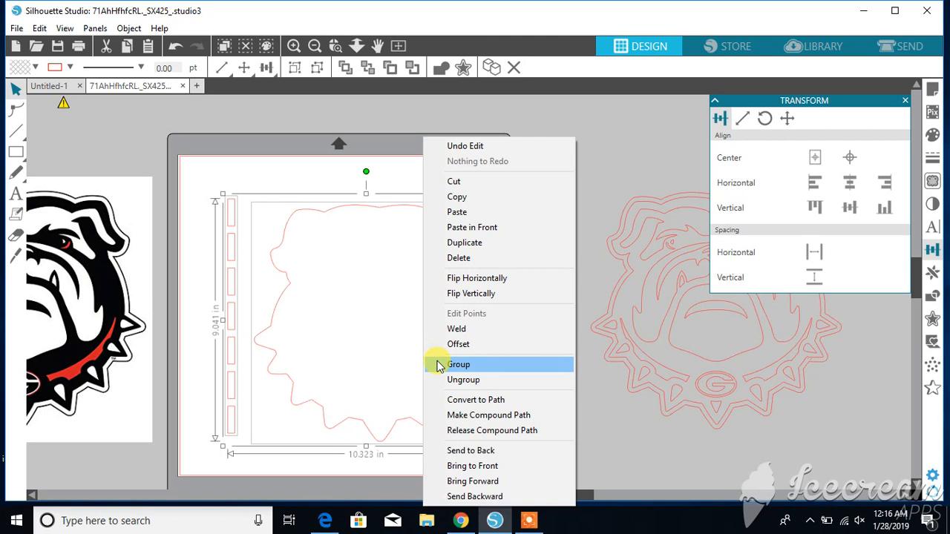
pyautogui.click(437, 365)
# - Fill the grouped outline and rectangles with white and move them off the mat to the right
pyautogui.click(933, 138)
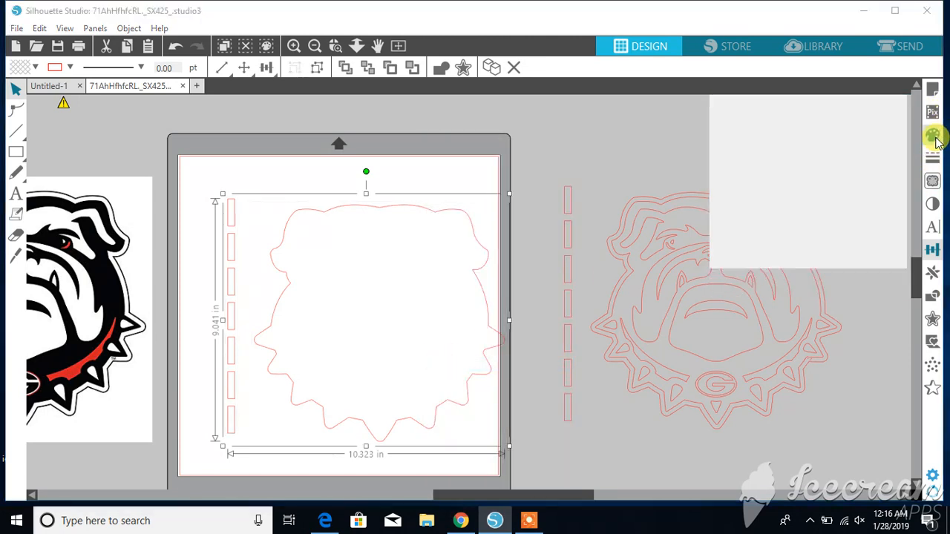
pyautogui.click(727, 158)
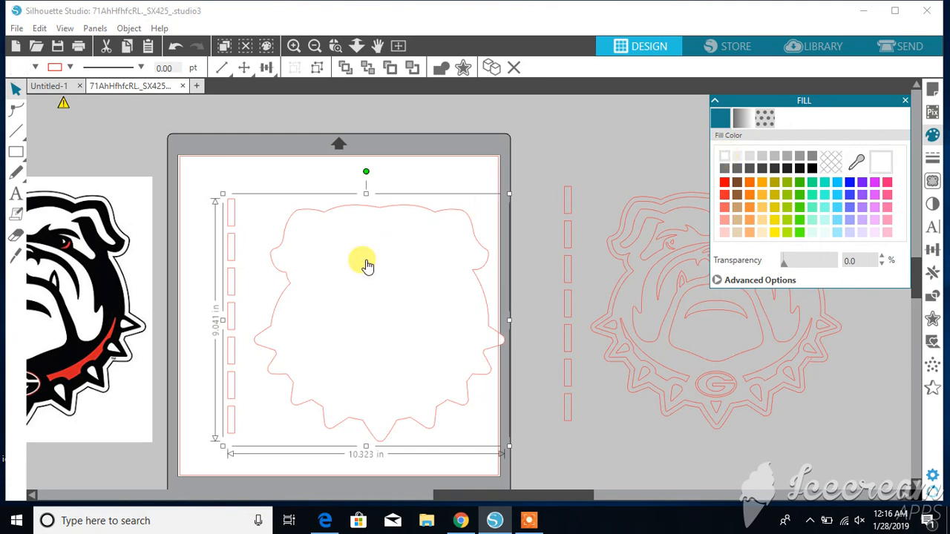
pyautogui.moveTo(364, 262); pyautogui.dragTo(834, 277)
# - Duplicate the detailed bulldog group beside the mat and move one copy onto the mat
pyautogui.click(650, 268)
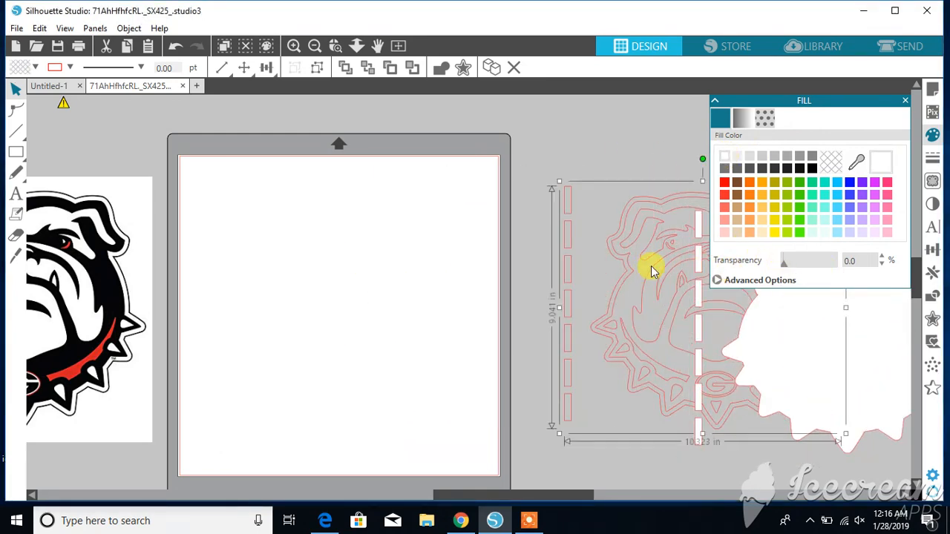
pyautogui.rightClick(651, 269)
pyautogui.click(674, 257)
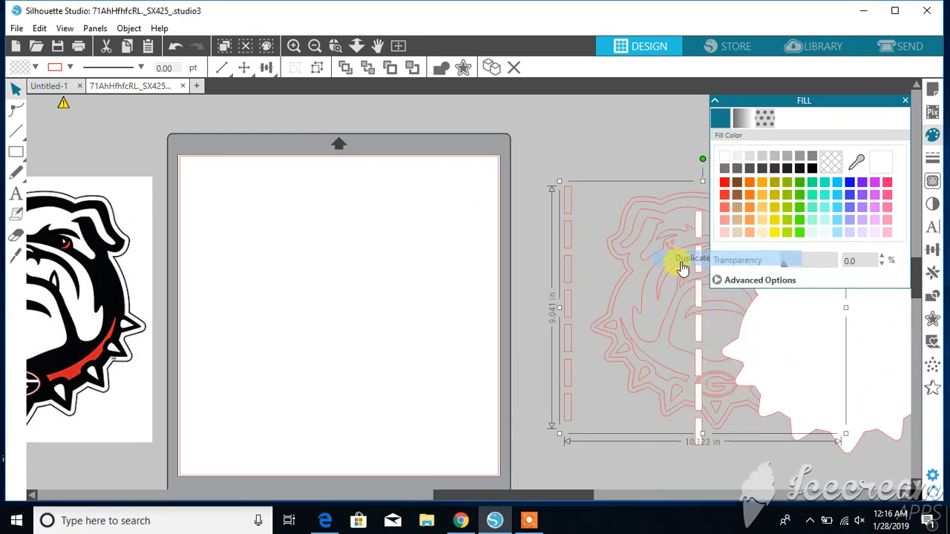
pyautogui.moveTo(663, 271); pyautogui.dragTo(289, 275)
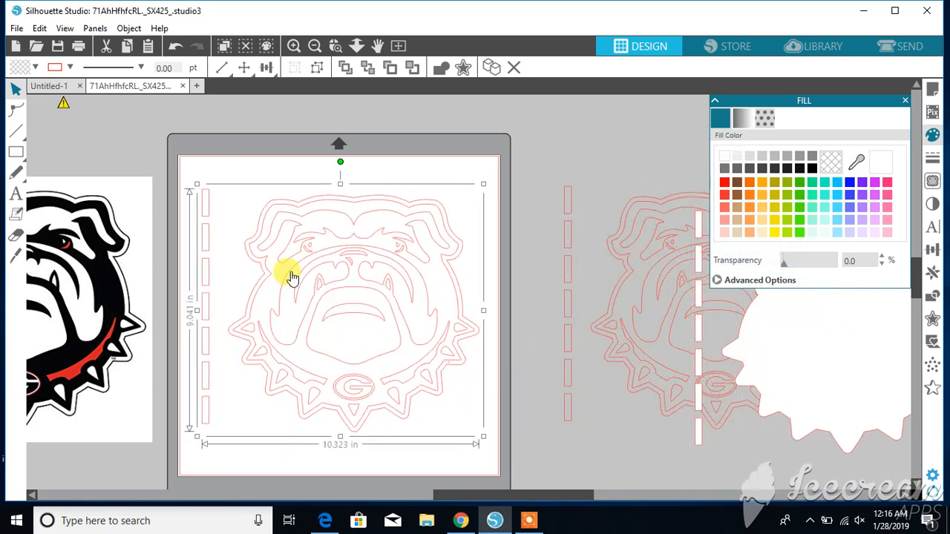
# - Release the compound path of the detailed bulldog on the mat and ungroup its parts
pyautogui.rightClick(290, 275)
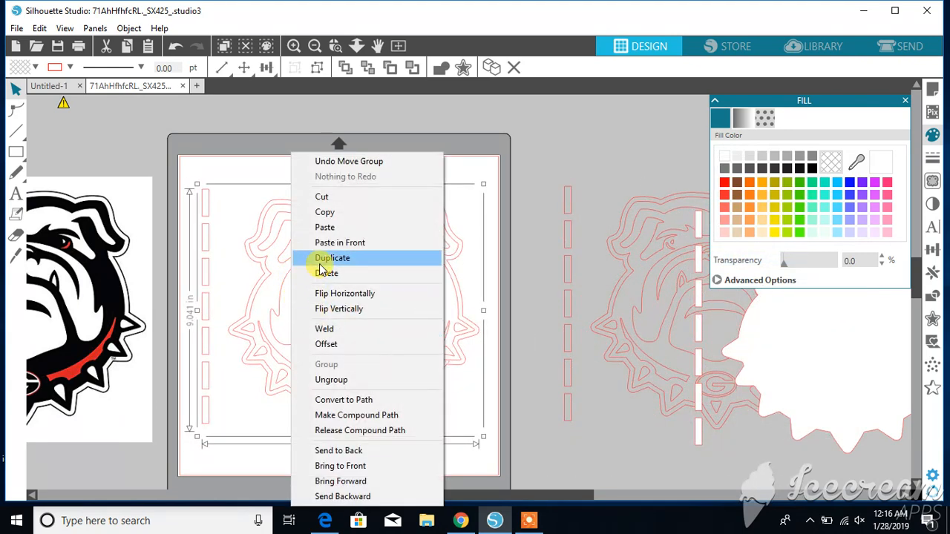
pyautogui.click(345, 430)
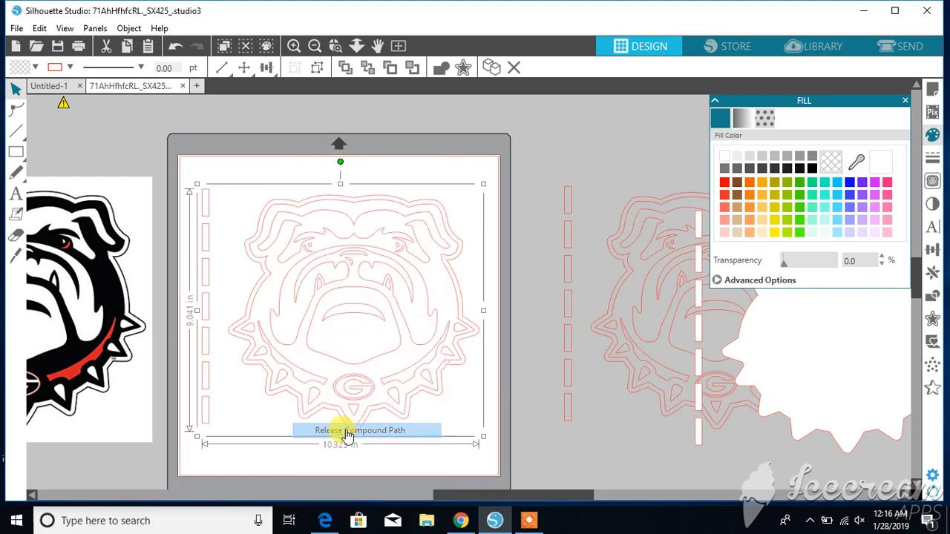
pyautogui.rightClick(450, 244)
pyautogui.click(478, 380)
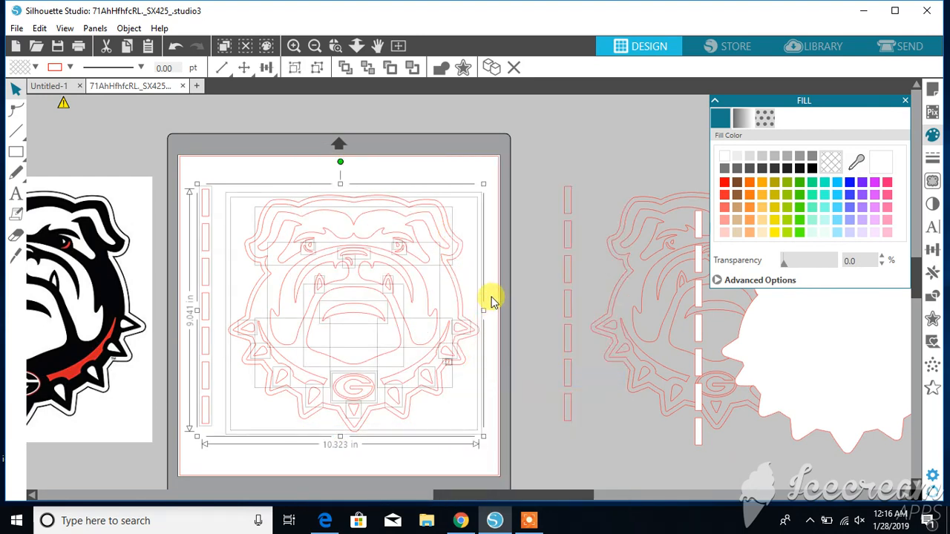
pyautogui.click(503, 267)
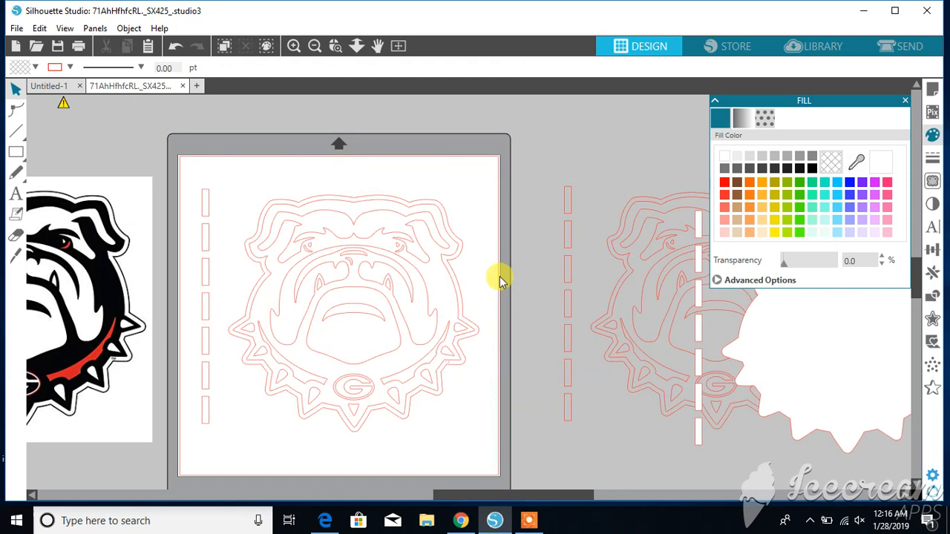
# - Delete the bulldog's outermost outline on the mat and make the remaining details and rectangles one compound path
pyautogui.click(465, 305)
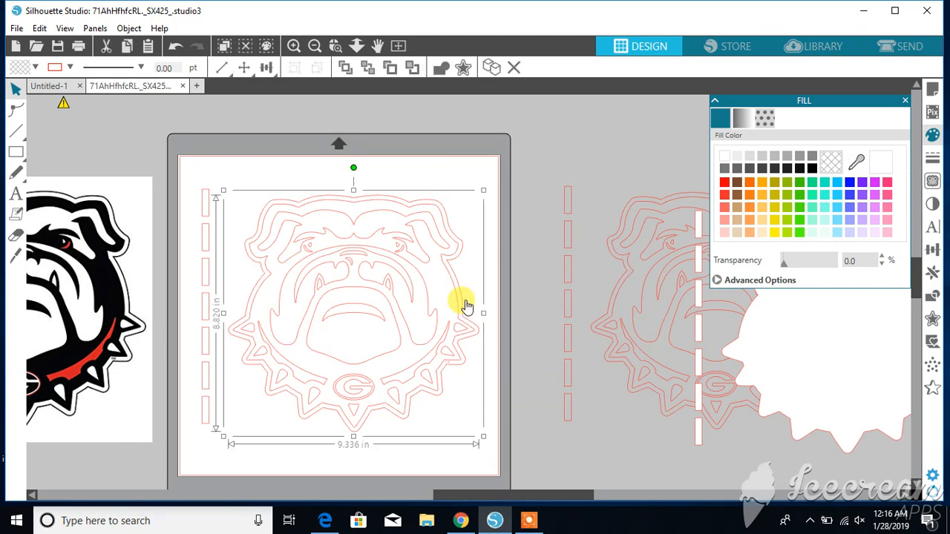
pyautogui.click(465, 305)
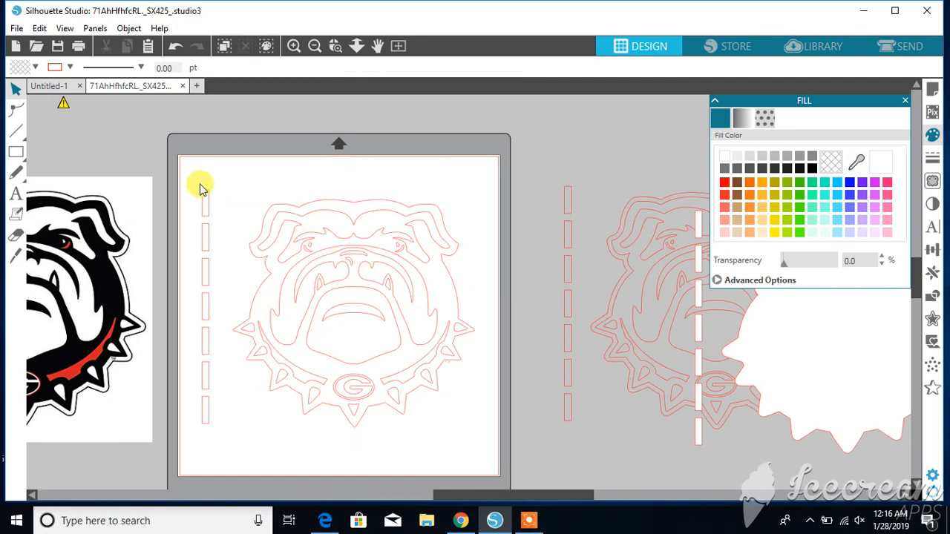
pyautogui.moveTo(191, 183); pyautogui.dragTo(493, 458)
pyautogui.rightClick(438, 380)
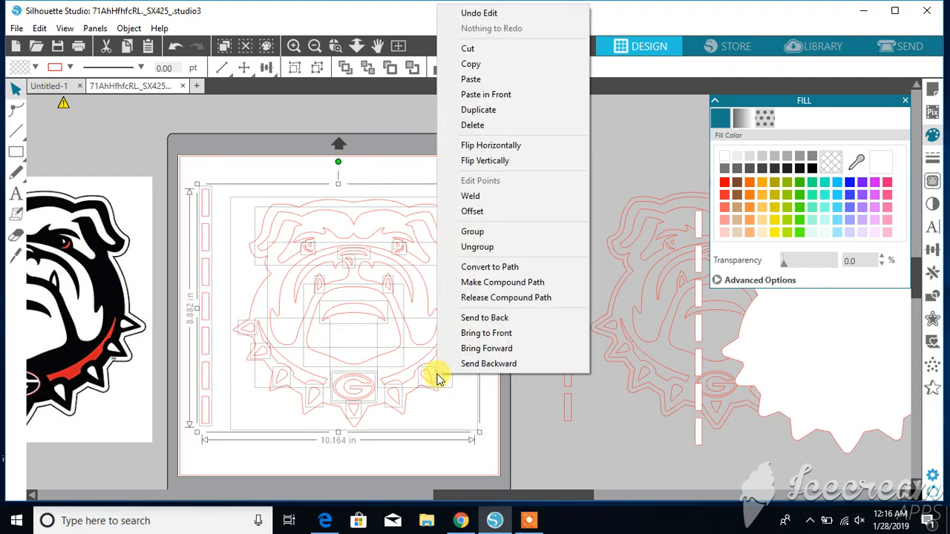
pyautogui.click(467, 283)
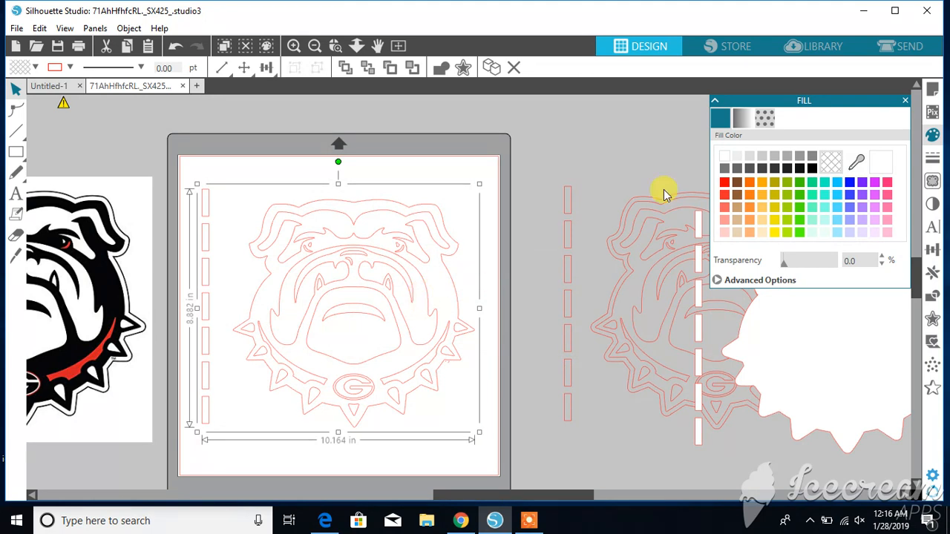
# - Fill the detailed bulldog and its rectangles on the mat with black and move them off the mat to the right
pyautogui.click(811, 169)
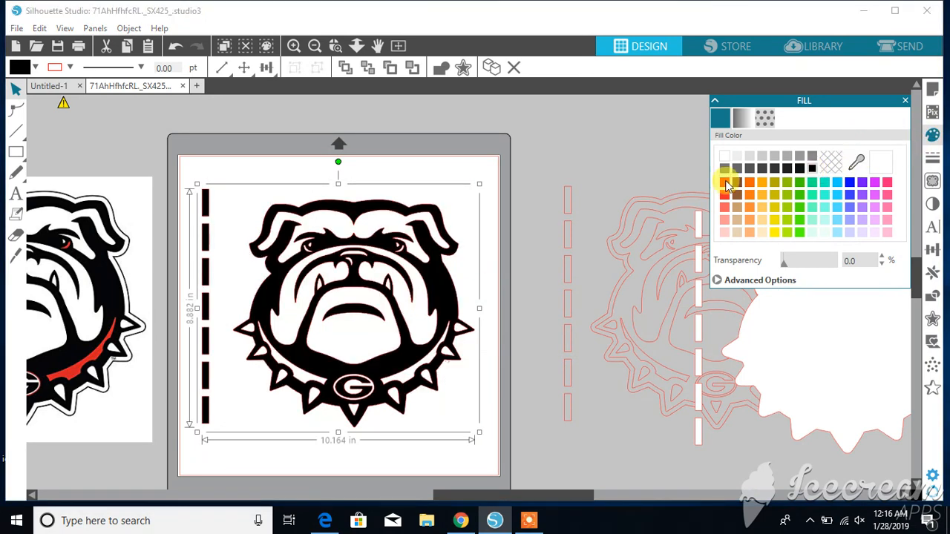
pyautogui.moveTo(384, 285); pyautogui.dragTo(818, 304)
# - Move the remaining unfilled bulldog copy onto the mat, ungroup it and release its compound path
pyautogui.moveTo(571, 250); pyautogui.dragTo(203, 242)
pyautogui.rightClick(261, 236)
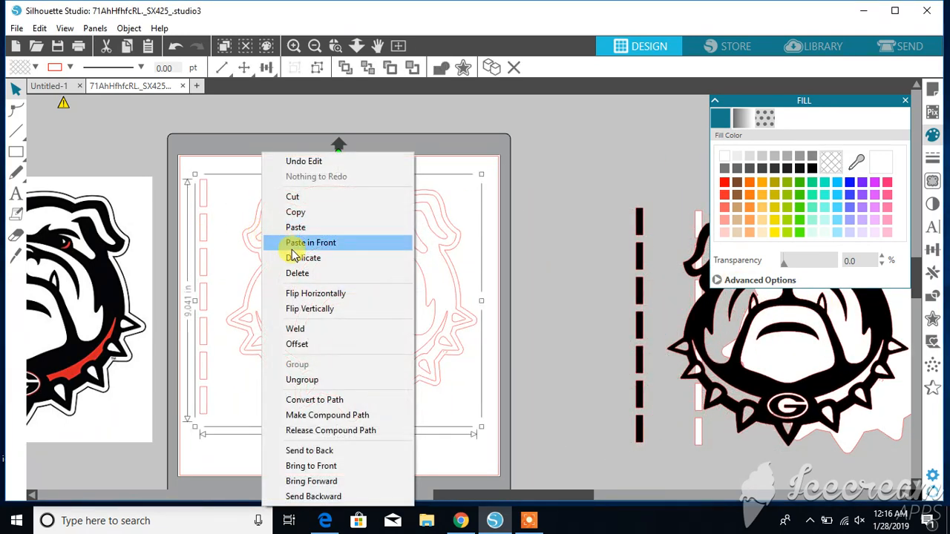
pyautogui.click(332, 381)
pyautogui.rightClick(333, 349)
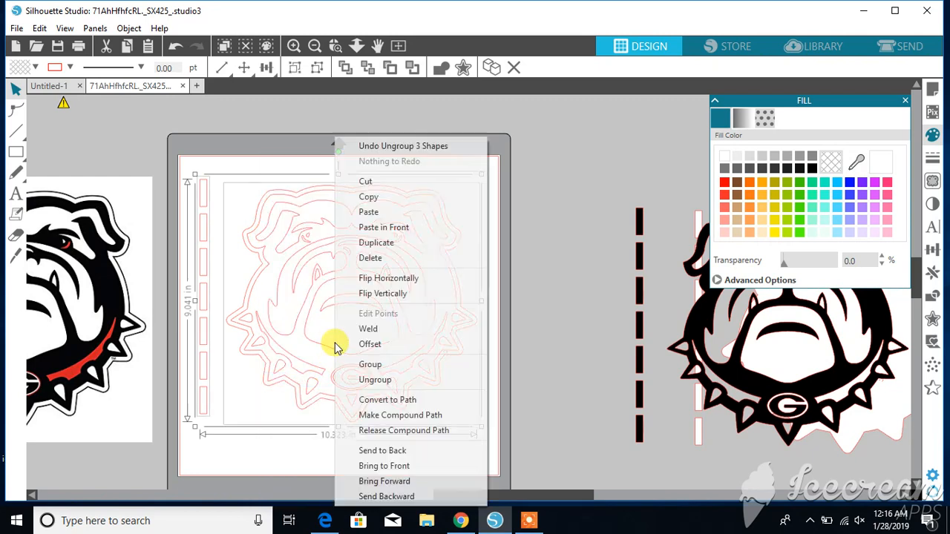
pyautogui.click(371, 430)
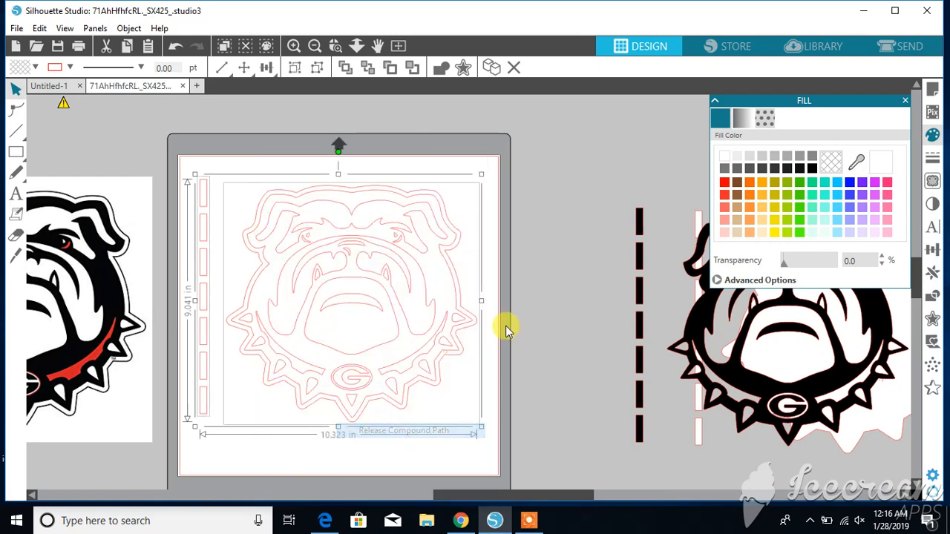
pyautogui.click(545, 284)
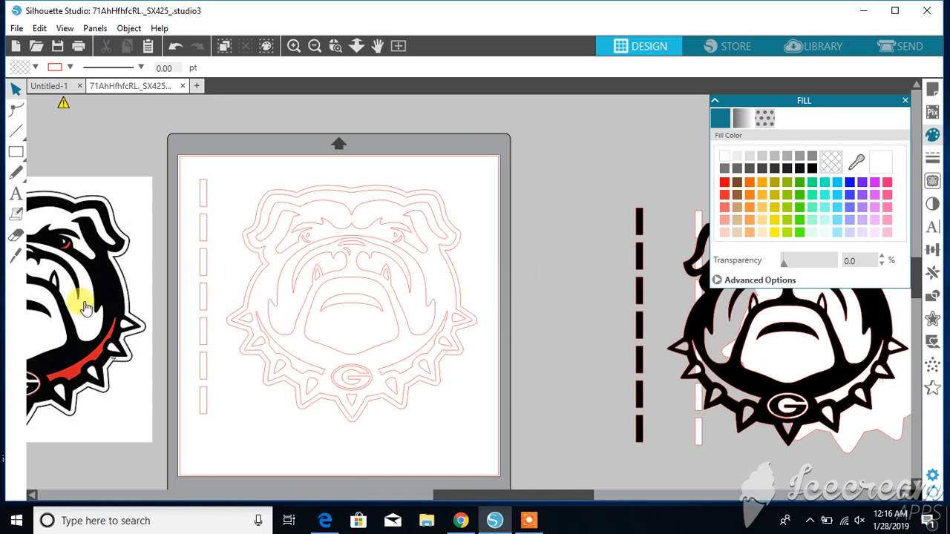
# - Delete the bulldog's outer outlines, upper head details and the small pupil shapes, keeping the crescent eye accents
pyautogui.moveTo(86, 305); pyautogui.dragTo(93, 308)
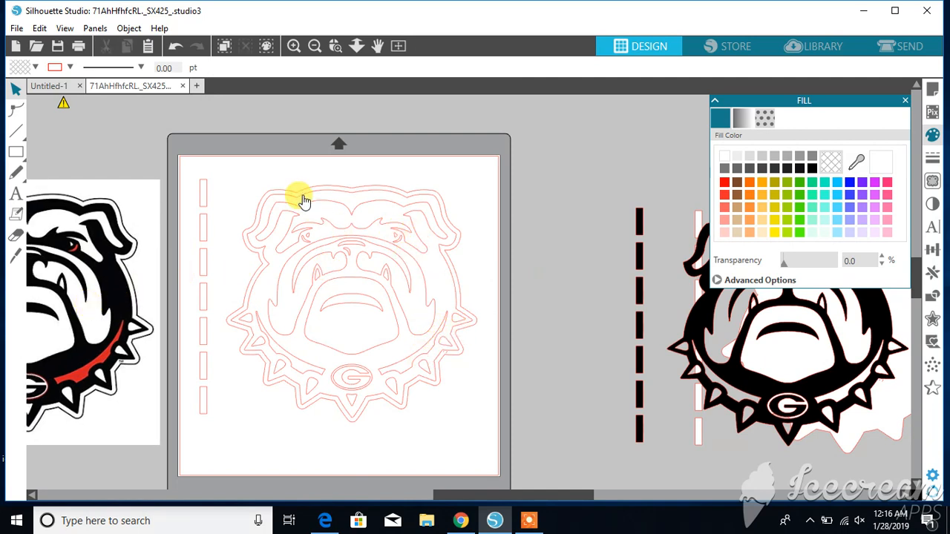
pyautogui.moveTo(250, 181); pyautogui.dragTo(417, 218)
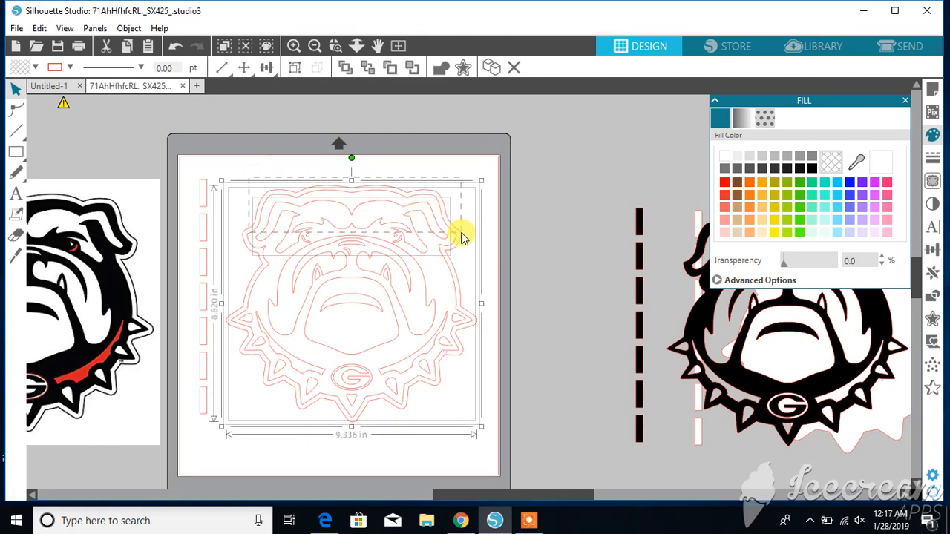
pyautogui.press('Delete')
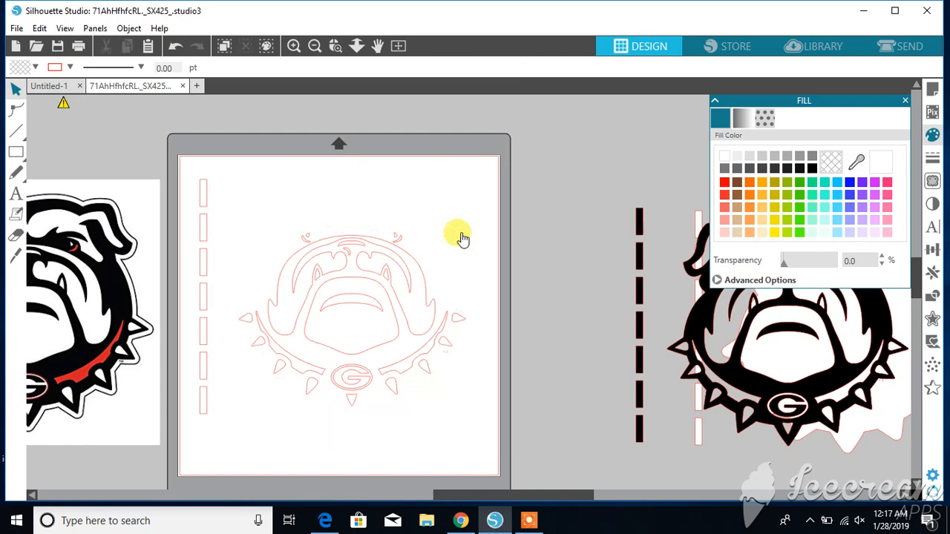
pyautogui.click(396, 235)
pyautogui.press('Delete')
pyautogui.click(309, 236)
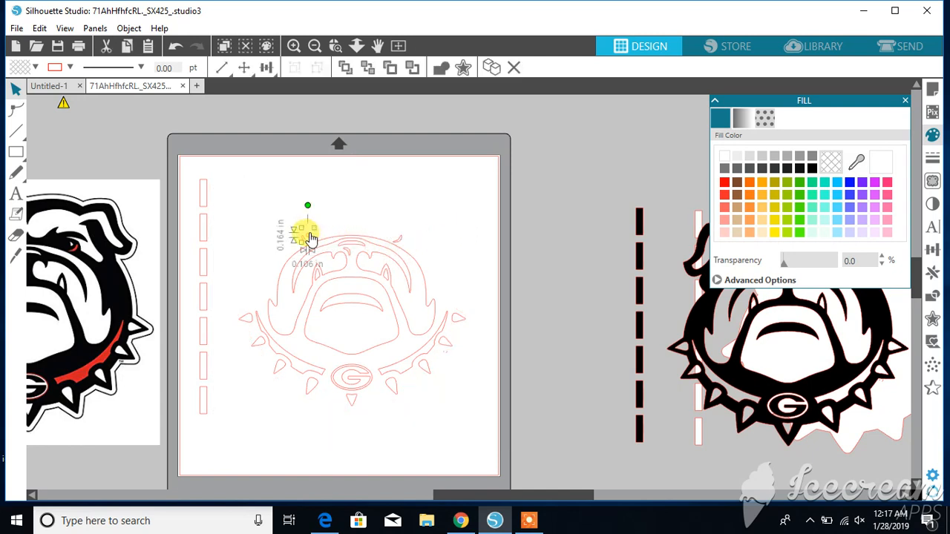
pyautogui.press('Delete')
# - Delete the nose, muzzle, mouth and tooth shapes from the bulldog's face
pyautogui.click(348, 242)
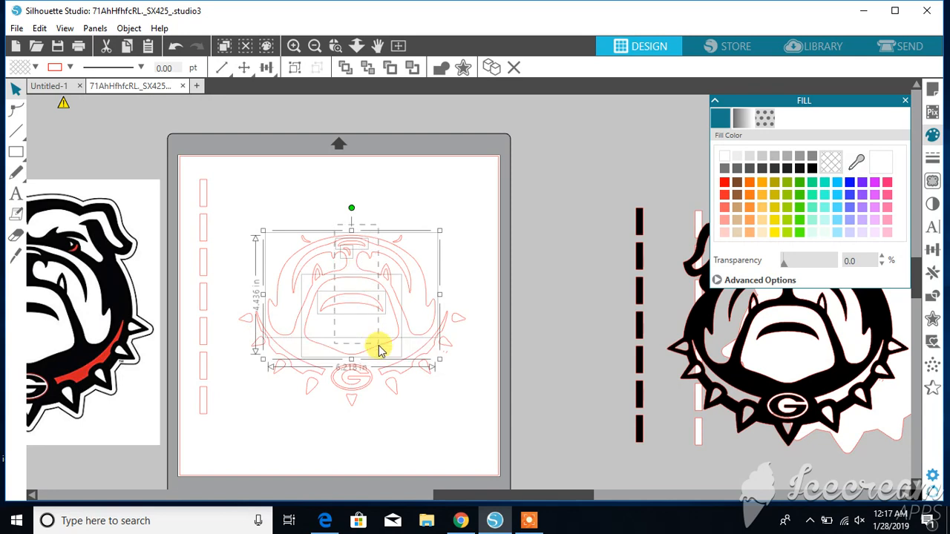
pyautogui.press('Delete')
pyautogui.click(321, 281)
pyautogui.press('Delete')
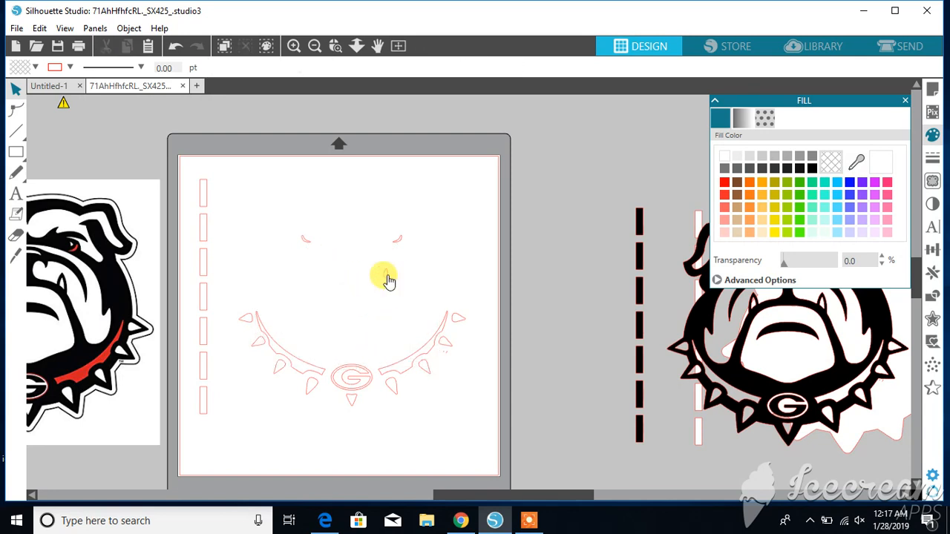
pyautogui.click(385, 276)
pyautogui.press('Delete')
# - Delete the right and bottom-center collar spikes, the stray speck beside them and the G shapes inside the collar oval
pyautogui.click(443, 352)
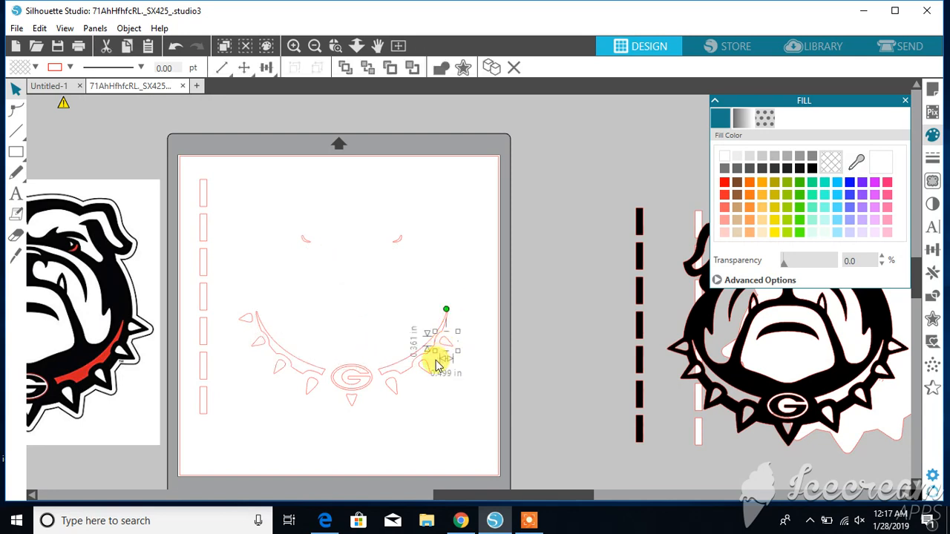
pyautogui.press('Delete')
pyautogui.click(447, 357)
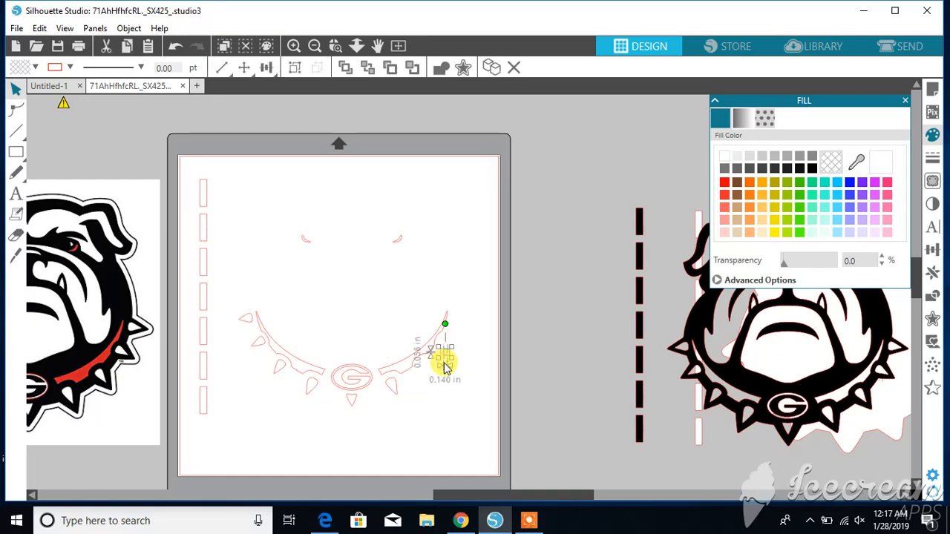
pyautogui.press('Delete')
pyautogui.click(397, 388)
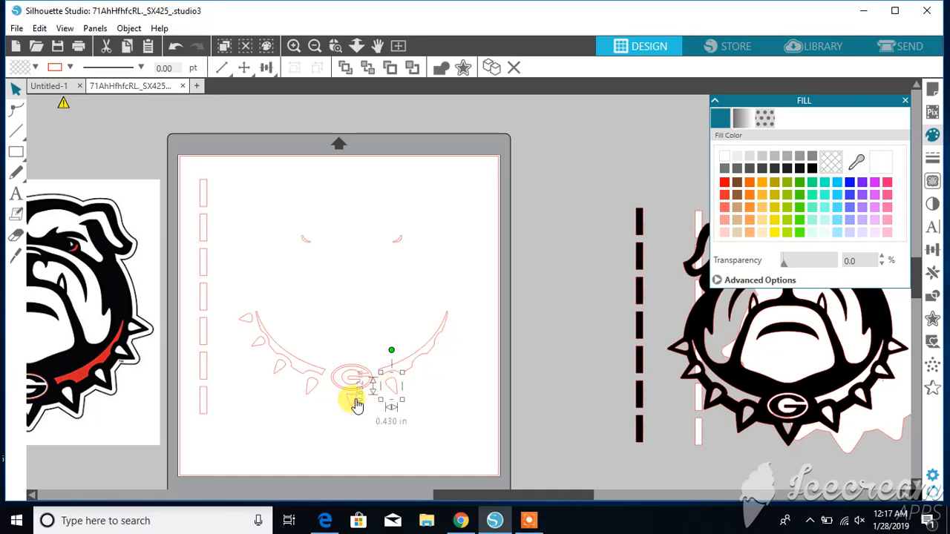
pyautogui.press('Delete')
pyautogui.click(353, 400)
pyautogui.press('Delete')
pyautogui.click(348, 385)
pyautogui.press('Delete')
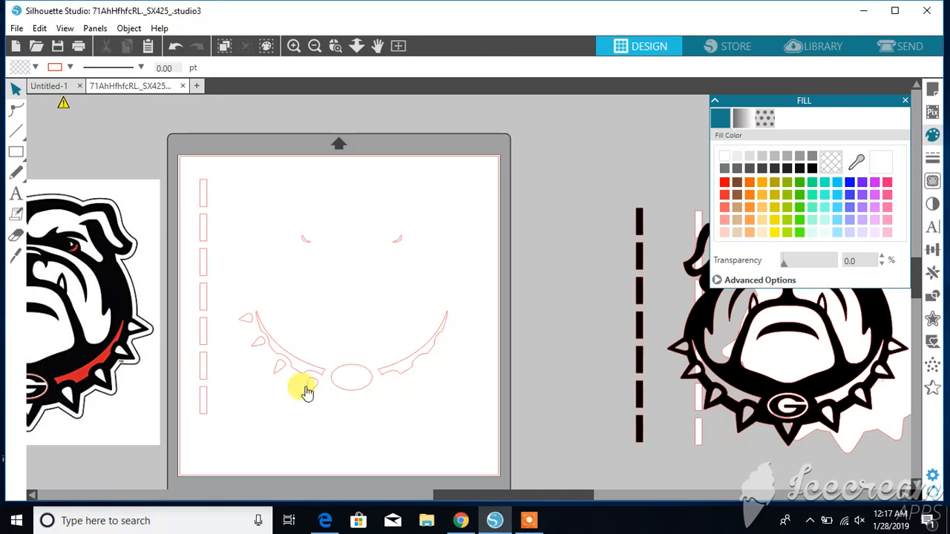
# - Delete the left collar spikes and the collar's center oval, keeping the two curved collar bands
pyautogui.click(280, 372)
pyautogui.press('Delete')
pyautogui.click(261, 345)
pyautogui.press('Delete')
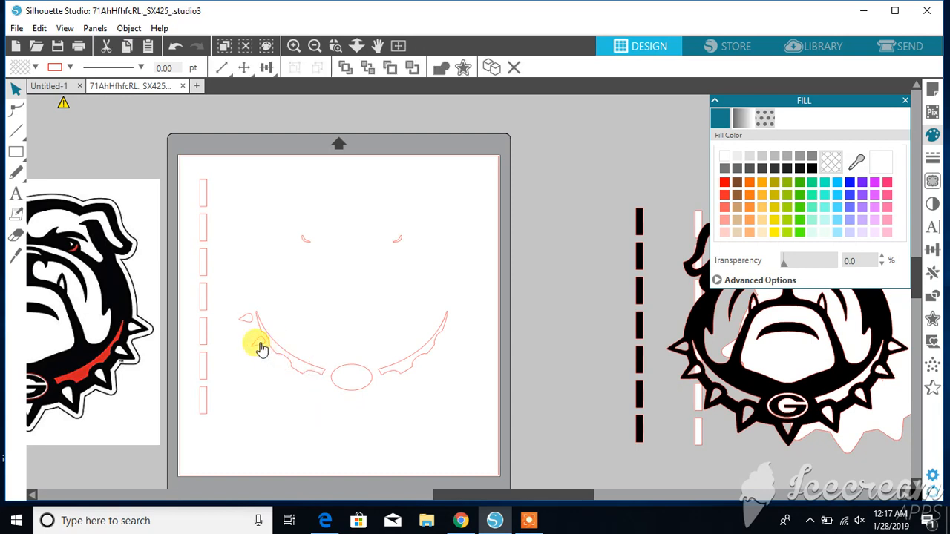
pyautogui.click(245, 320)
pyautogui.press('Delete')
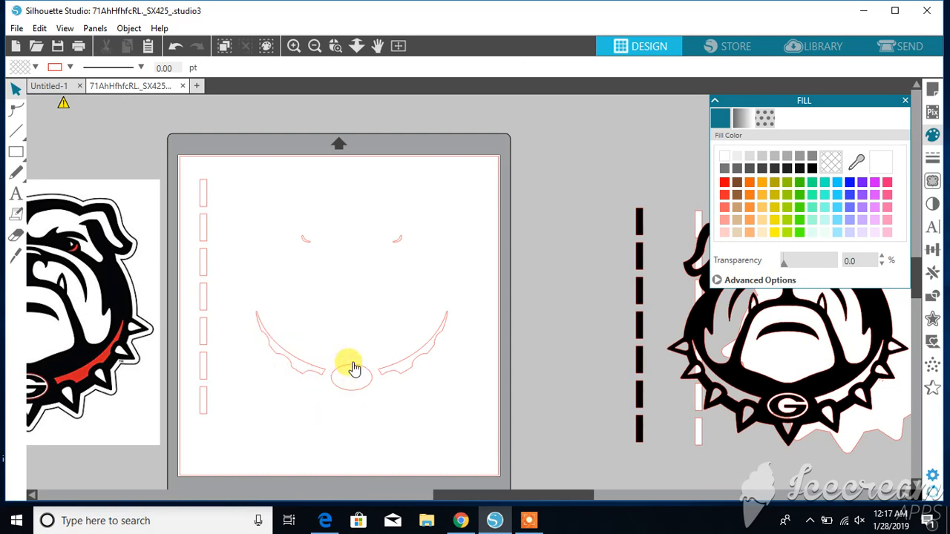
pyautogui.click(354, 368)
pyautogui.press('Delete')
pyautogui.moveTo(191, 170); pyautogui.dragTo(305, 247)
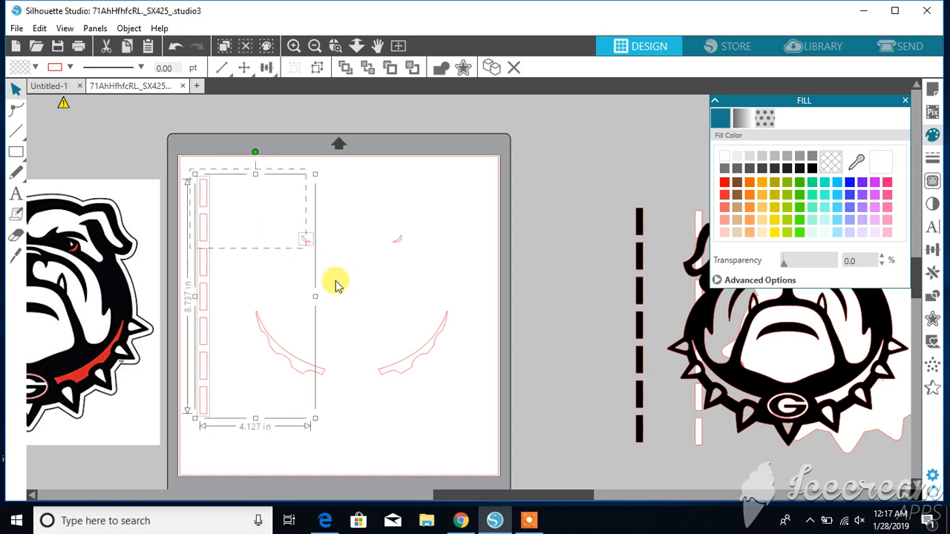
pyautogui.moveTo(335, 282); pyautogui.dragTo(459, 438)
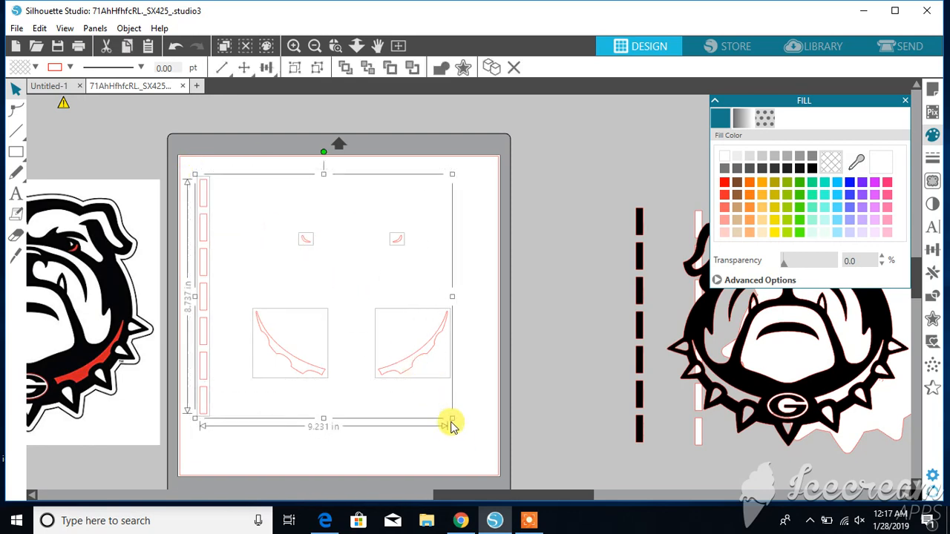
pyautogui.rightClick(421, 368)
pyautogui.click(393, 405)
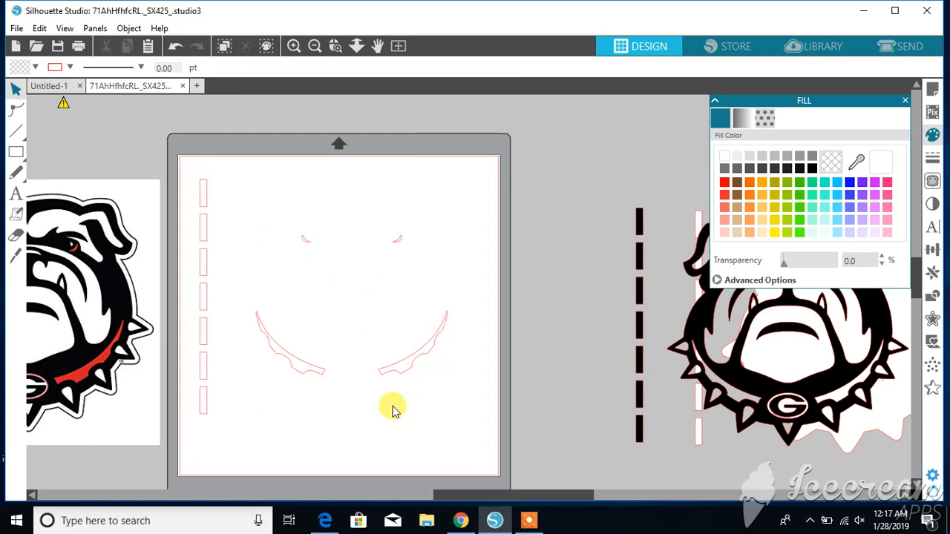
# - Ungroup the column of registration rectangles on the mat
pyautogui.click(201, 404)
pyautogui.rightClick(204, 405)
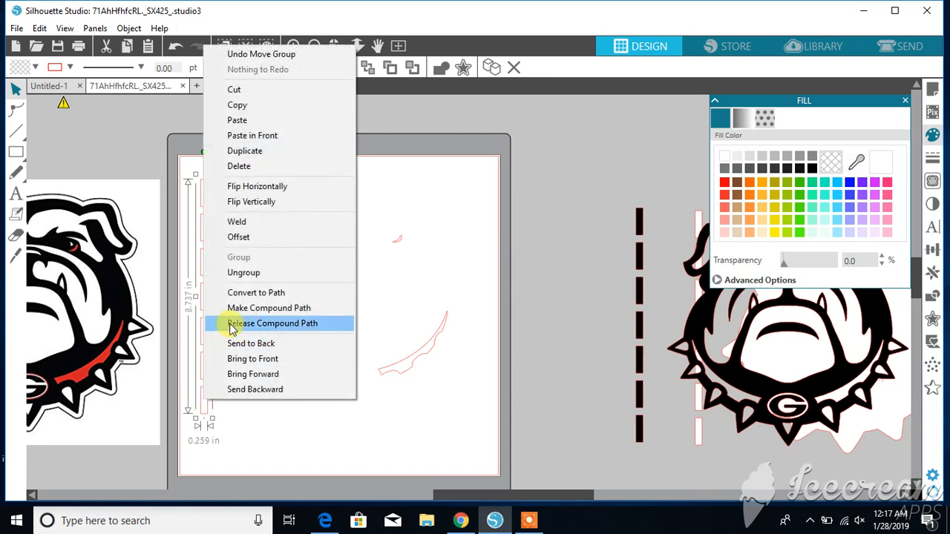
pyautogui.click(242, 273)
pyautogui.click(235, 285)
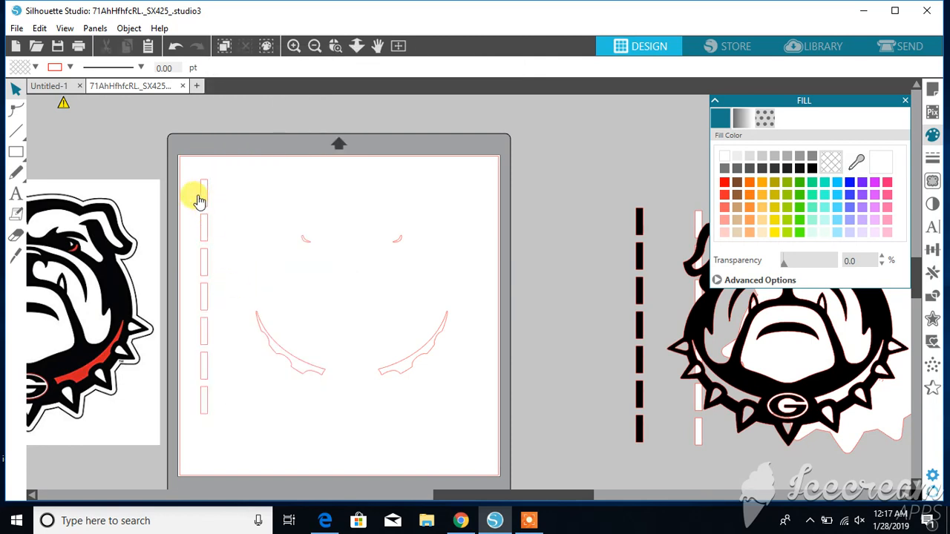
# - Delete the first, third, fourth and seventh registration rectangles from the top of the column on the mat
pyautogui.click(204, 205)
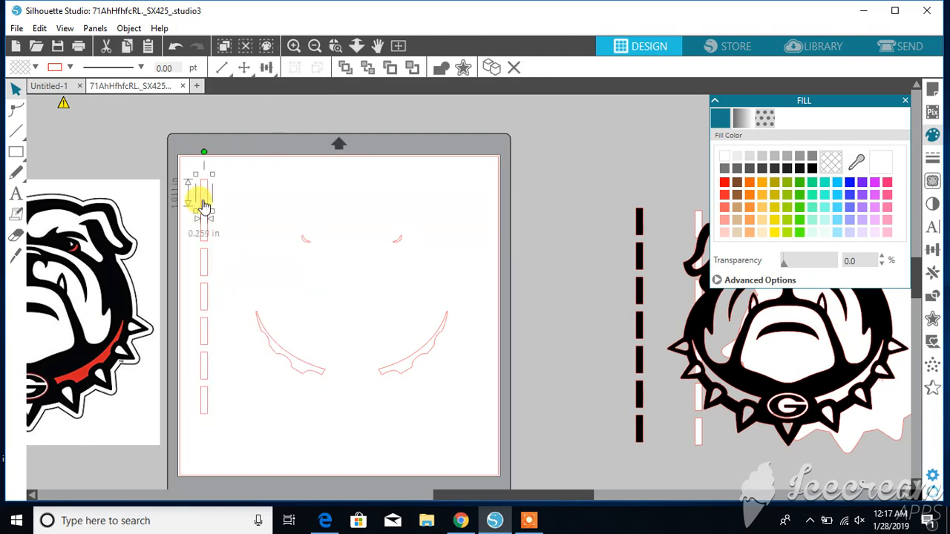
pyautogui.press('Delete')
pyautogui.click(206, 264)
pyautogui.press('Delete')
pyautogui.click(206, 298)
pyautogui.press('Delete')
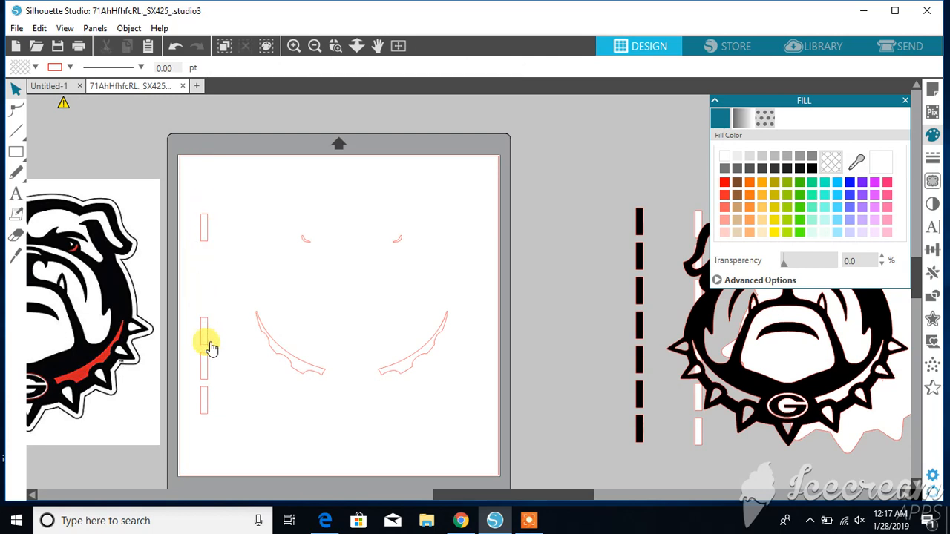
pyautogui.click(205, 403)
pyautogui.press('Delete')
# - Group the upper rectangle with the two eye accents, and the two lower rectangles with the collar bands
pyautogui.moveTo(186, 195); pyautogui.dragTo(436, 261)
pyautogui.rightClick(413, 241)
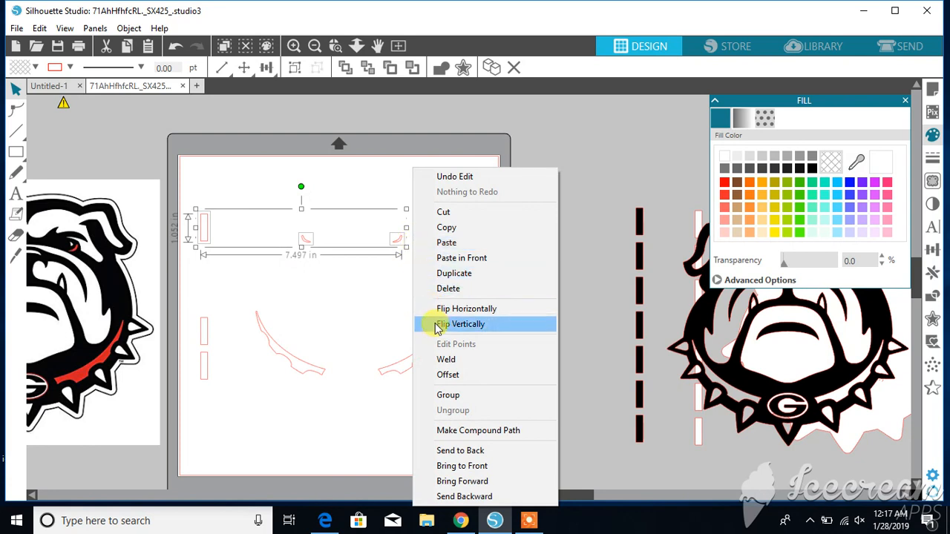
pyautogui.click(450, 395)
pyautogui.moveTo(186, 303); pyautogui.dragTo(425, 377)
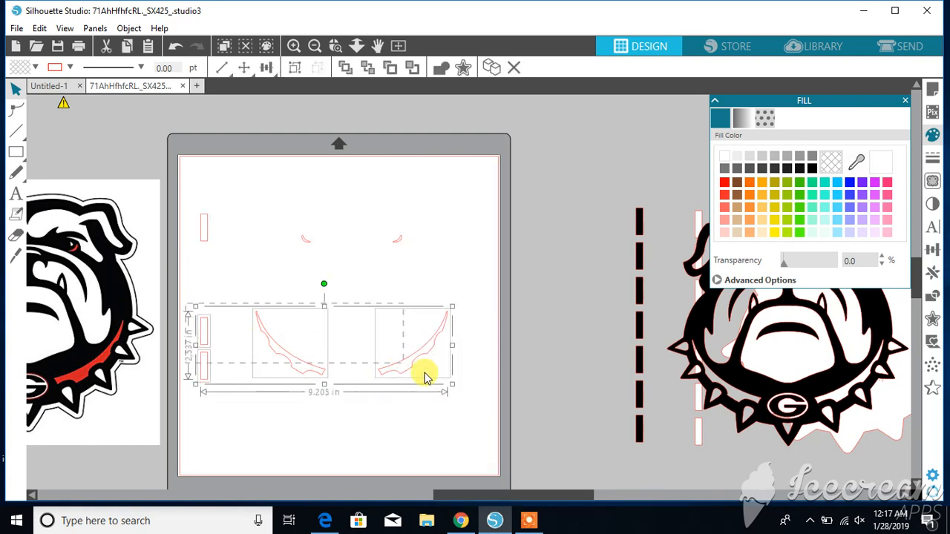
pyautogui.rightClick(428, 366)
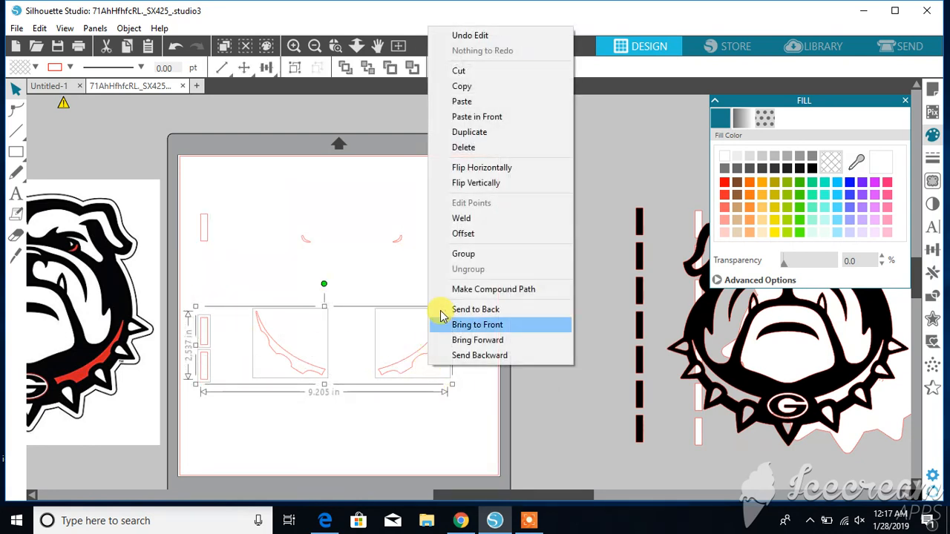
pyautogui.click(455, 253)
# - Fill the eye and collar groups with red and move them together off the mat to the right
pyautogui.moveTo(189, 207); pyautogui.dragTo(438, 418)
pyautogui.click(724, 182)
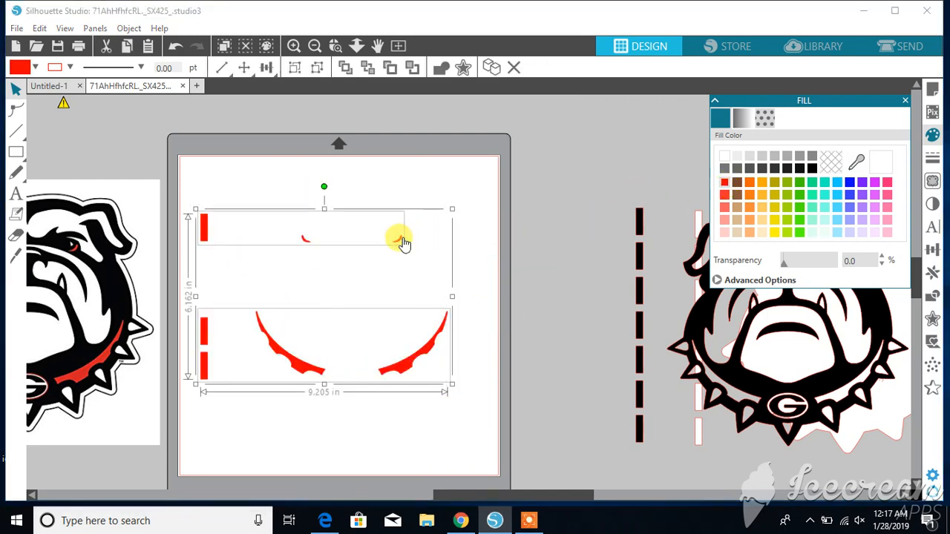
pyautogui.moveTo(394, 247); pyautogui.dragTo(746, 257)
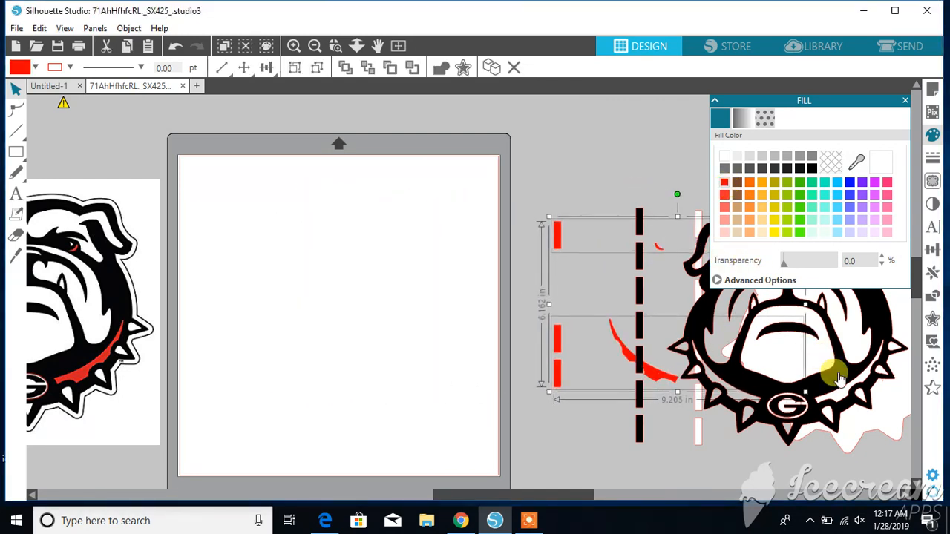
# - Shift the white bulldog layer left so its rectangle column sits between the red and black ones
pyautogui.moveTo(848, 416); pyautogui.dragTo(724, 434)
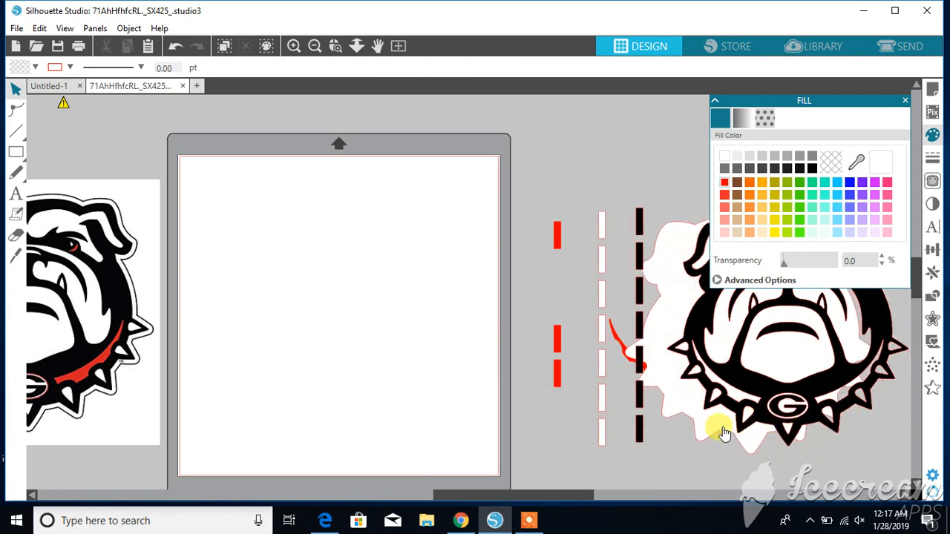